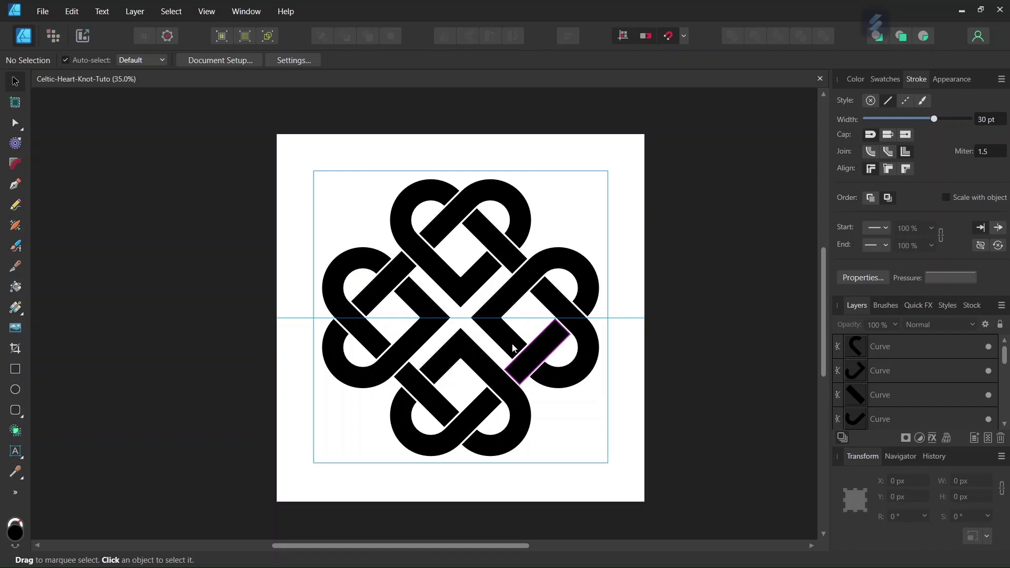
Create a new 2000 × 2000 px document with units set to Pixels
scroll(489, 330, "up", 1)
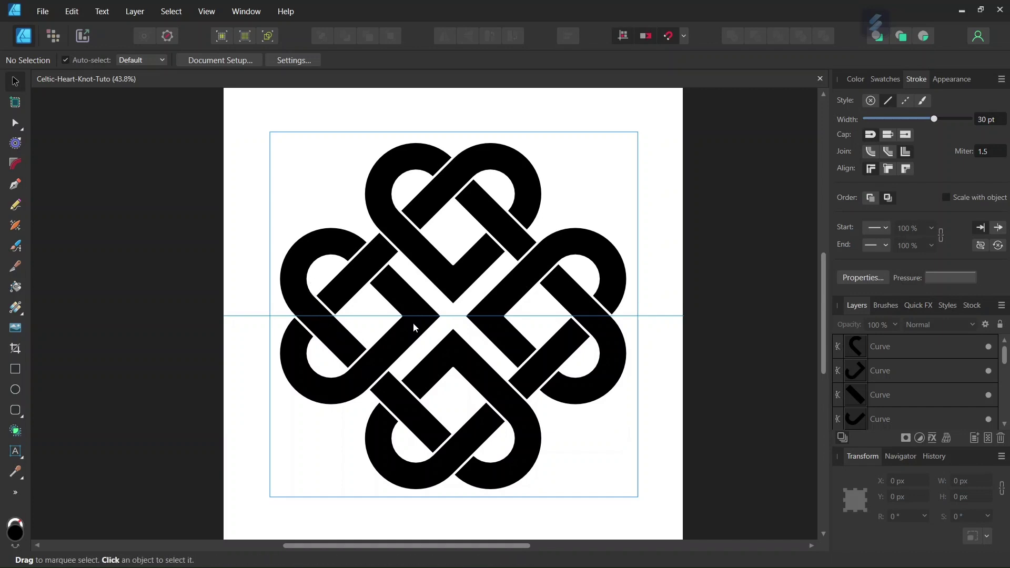
left_click(56, 13)
left_click(56, 42)
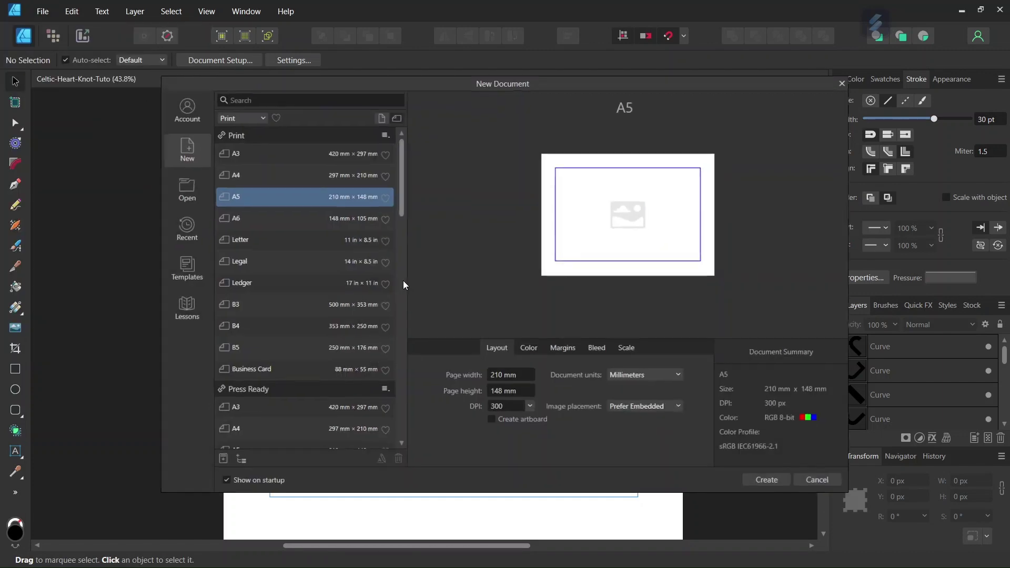
left_click(637, 377)
left_click(621, 395)
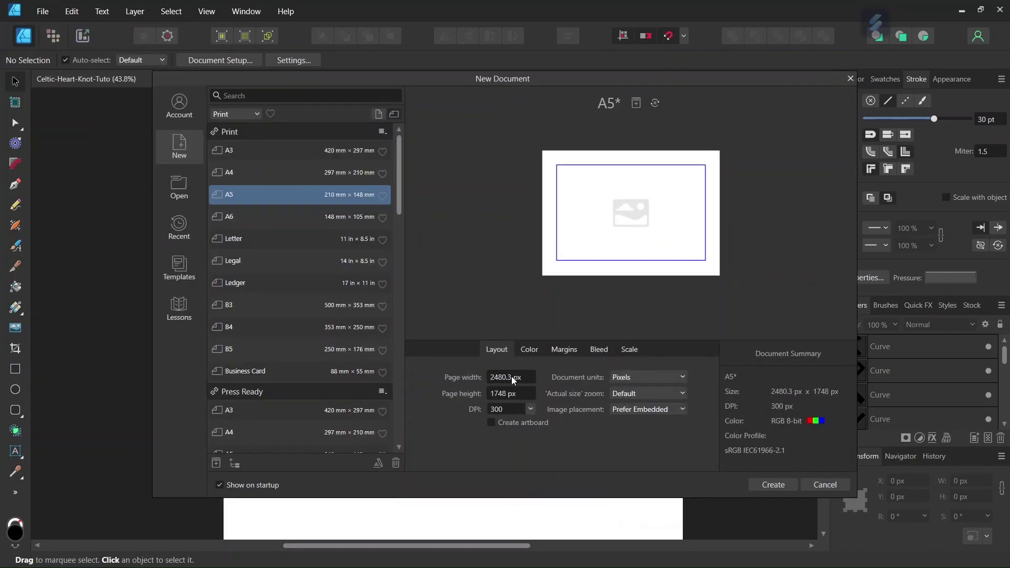
type("2000")
key("Tab")
type("2")
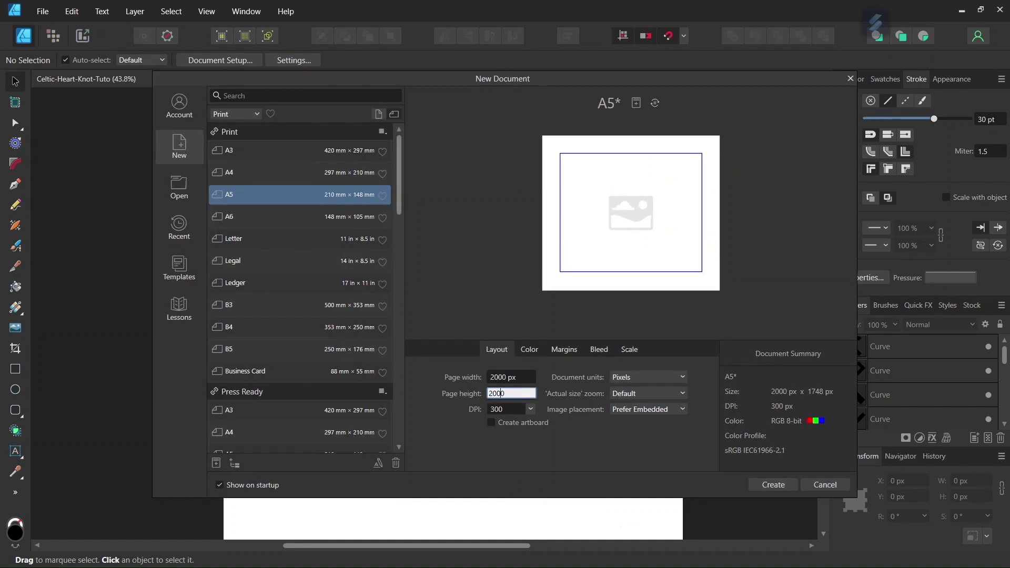
left_click(772, 485)
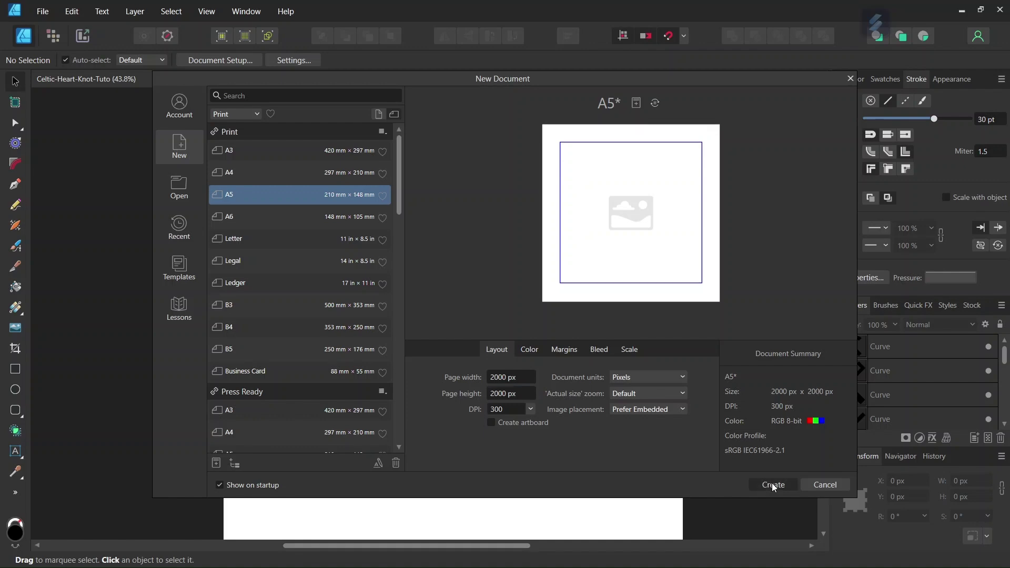
left_click(684, 35)
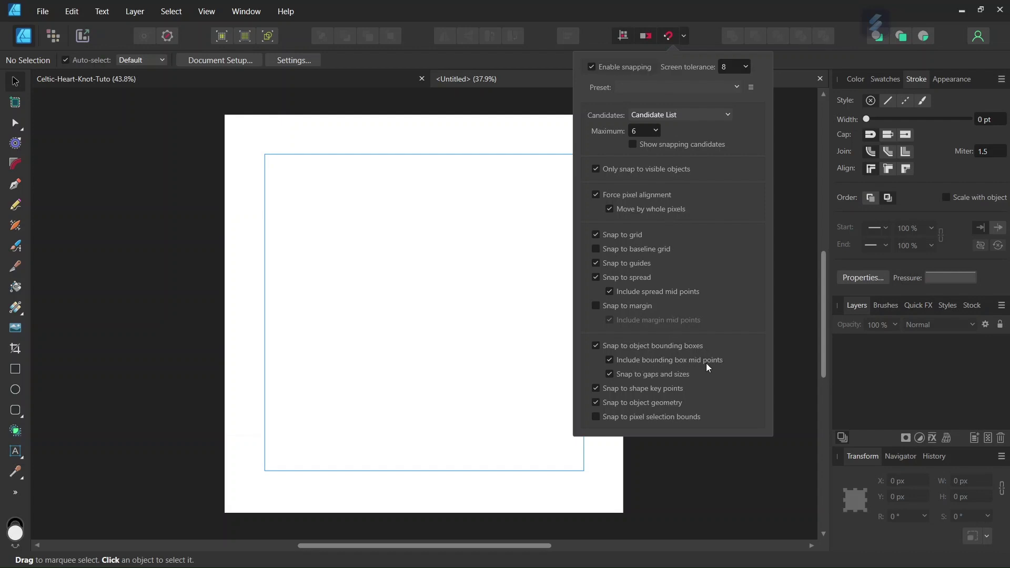
Add a horizontal guide at 1000 px through the page middle in the Guides settings
left_click(439, 323)
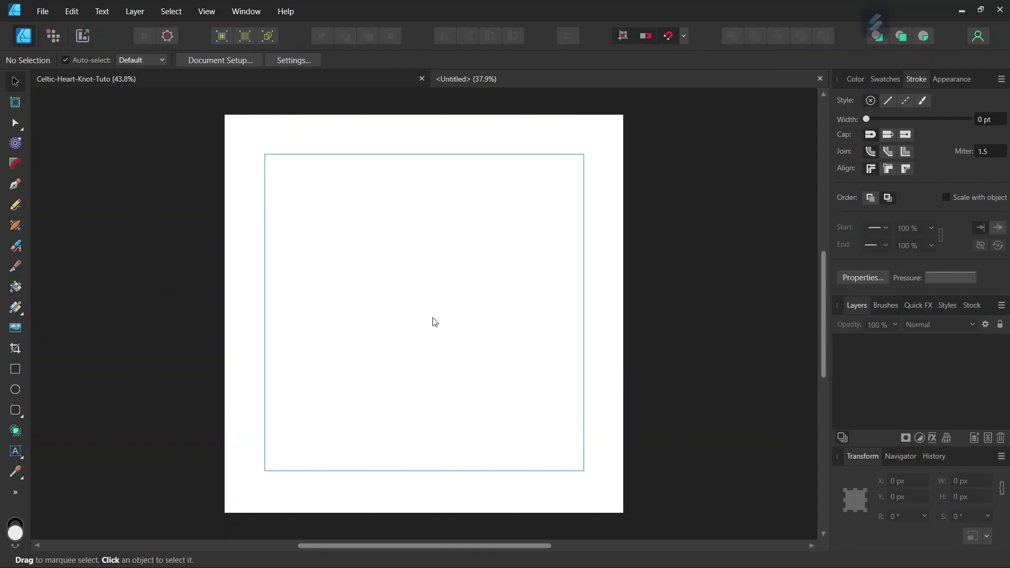
left_click(213, 14)
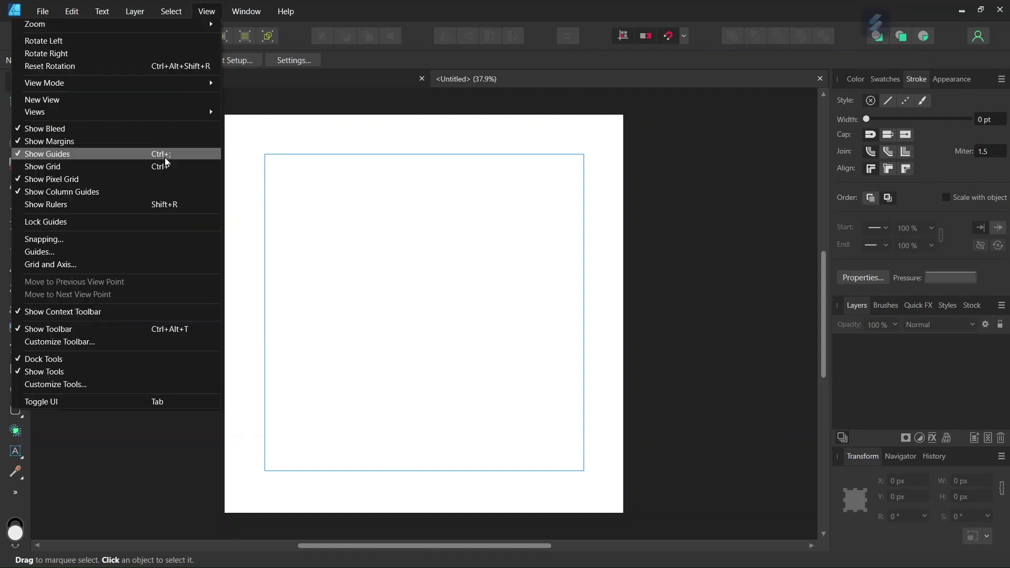
left_click(140, 251)
left_click(274, 348)
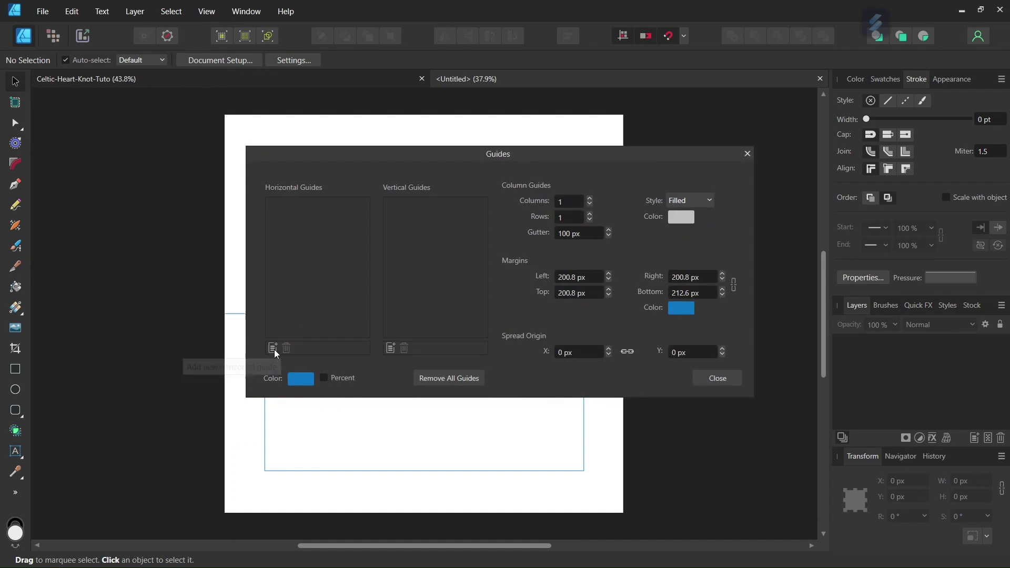
left_click(717, 379)
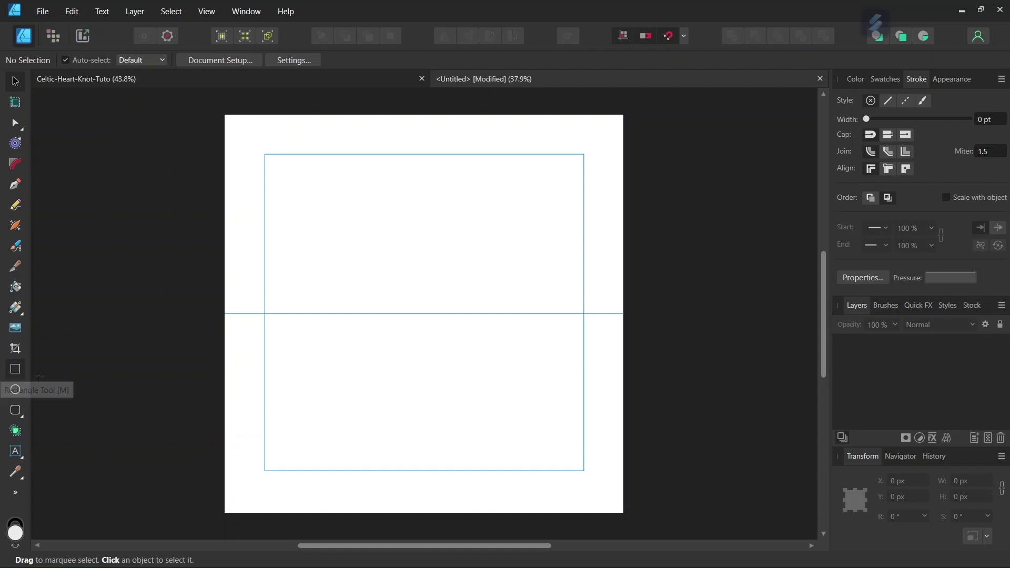
Draw a square outline from the page centre with no fill and a 30 pt stroke
left_click(18, 373)
left_click(85, 63)
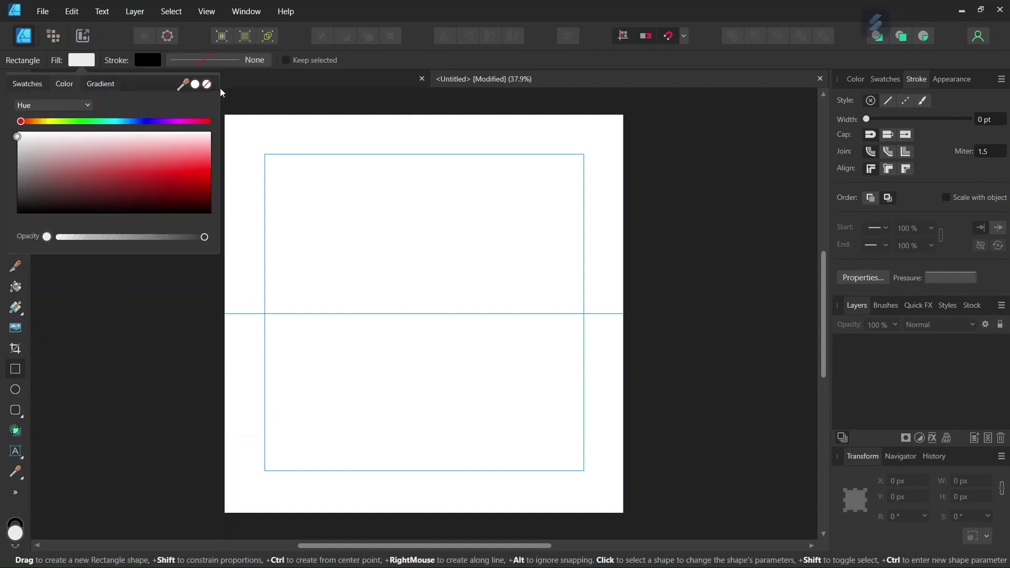
left_click(207, 80)
left_click(223, 63)
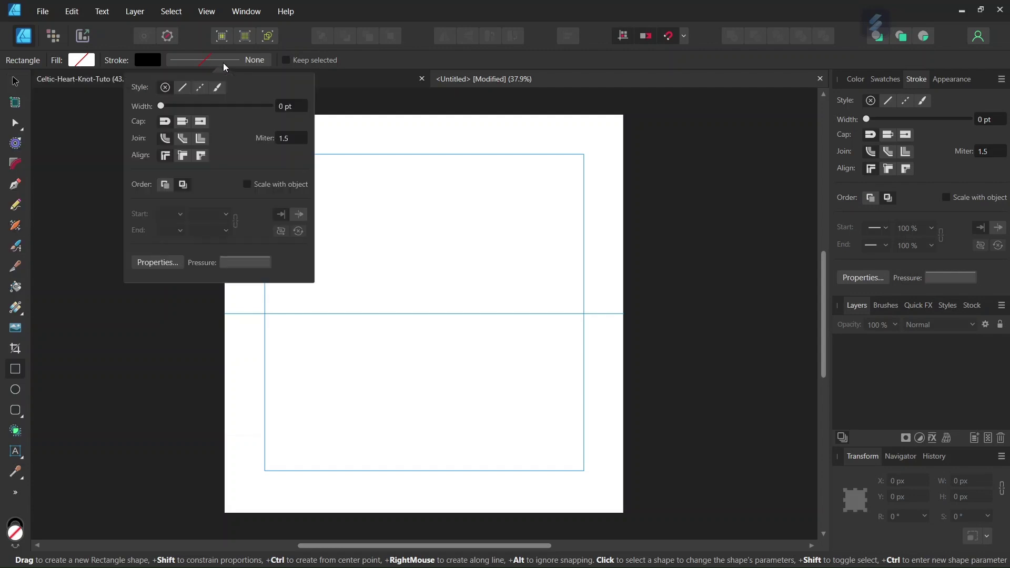
type("30")
key("Return")
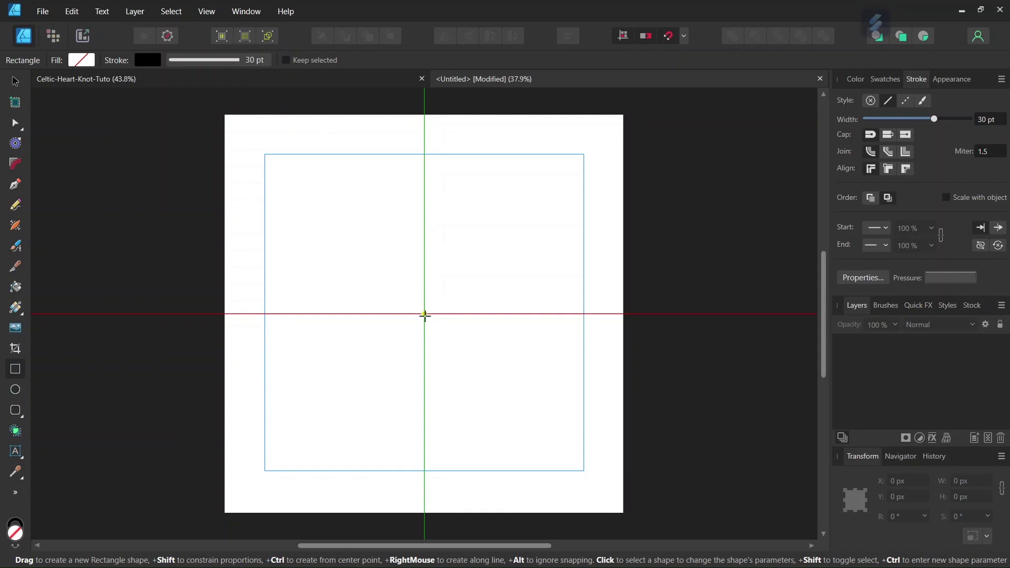
left_click_drag(425, 315, 511, 398)
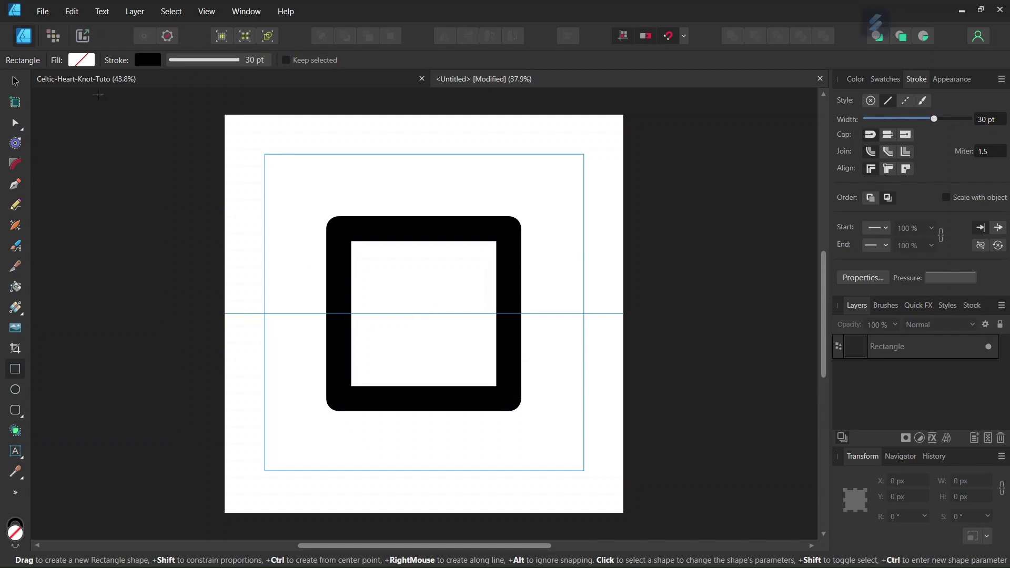
Set the square's stroke join to Miter for sharp corners
left_click(15, 80)
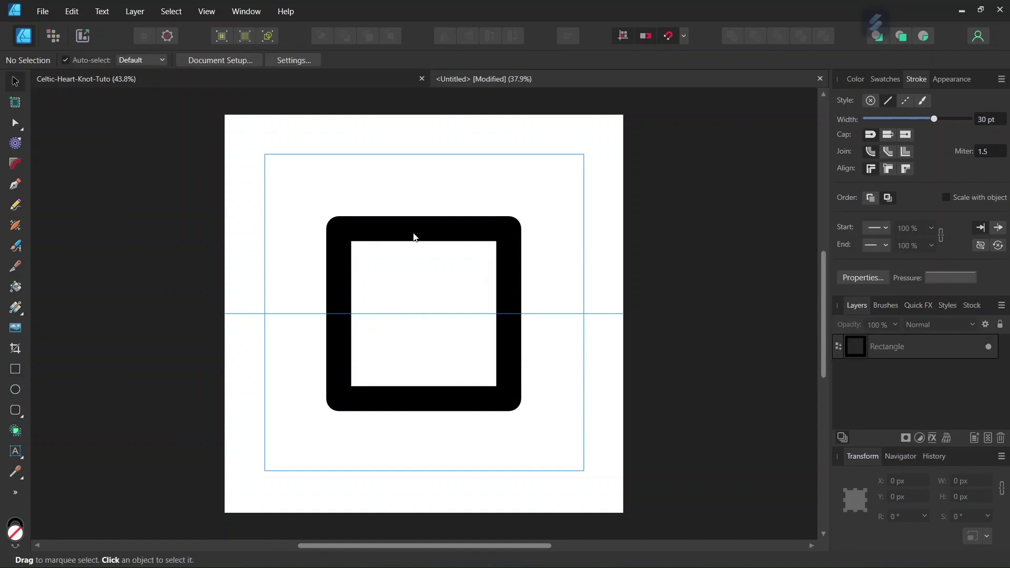
left_click(414, 242)
left_click(526, 228)
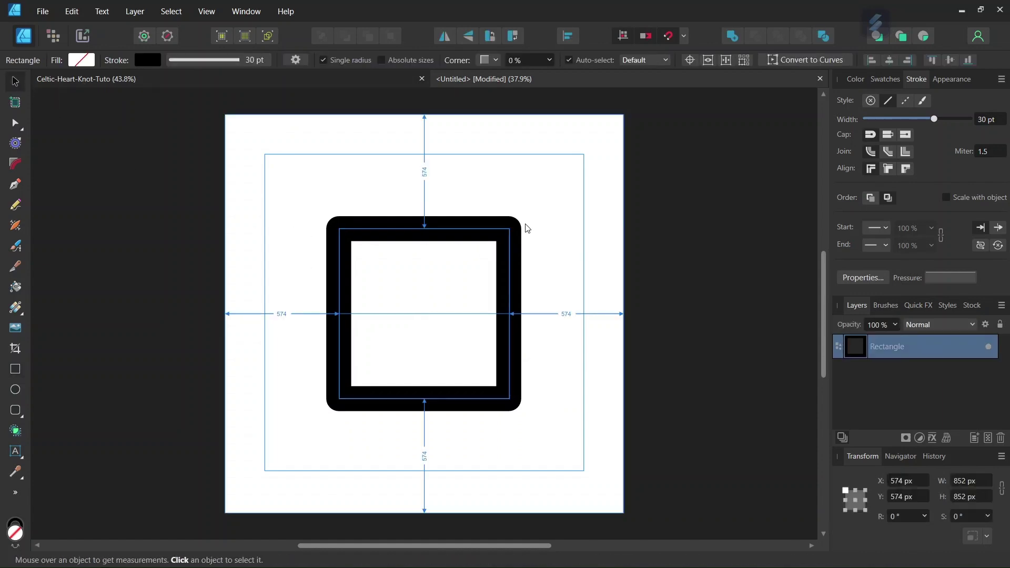
scroll(527, 227, "up", 1)
scroll(527, 228, "up", 1)
left_click(492, 215)
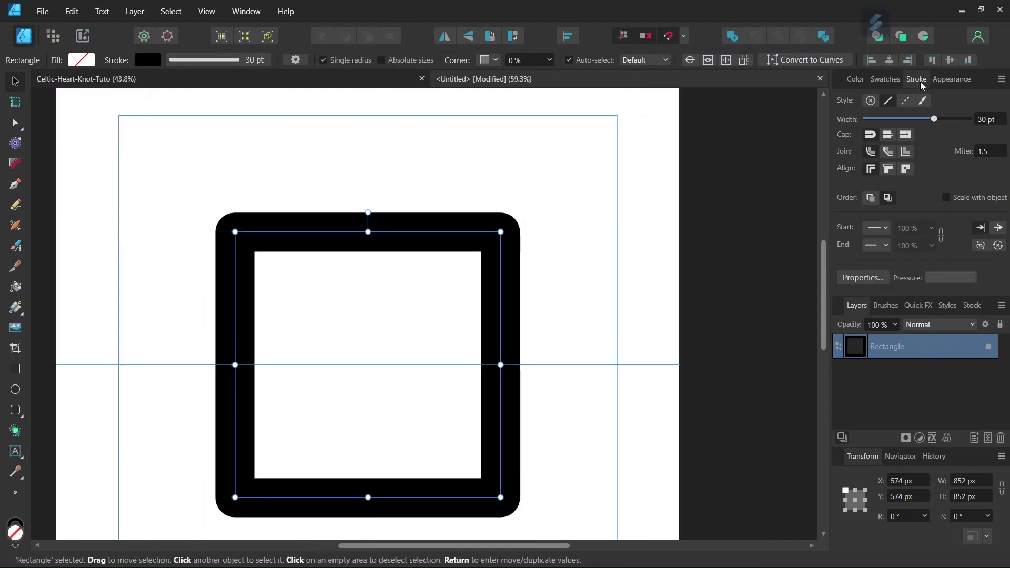
left_click(905, 154)
left_click(587, 249)
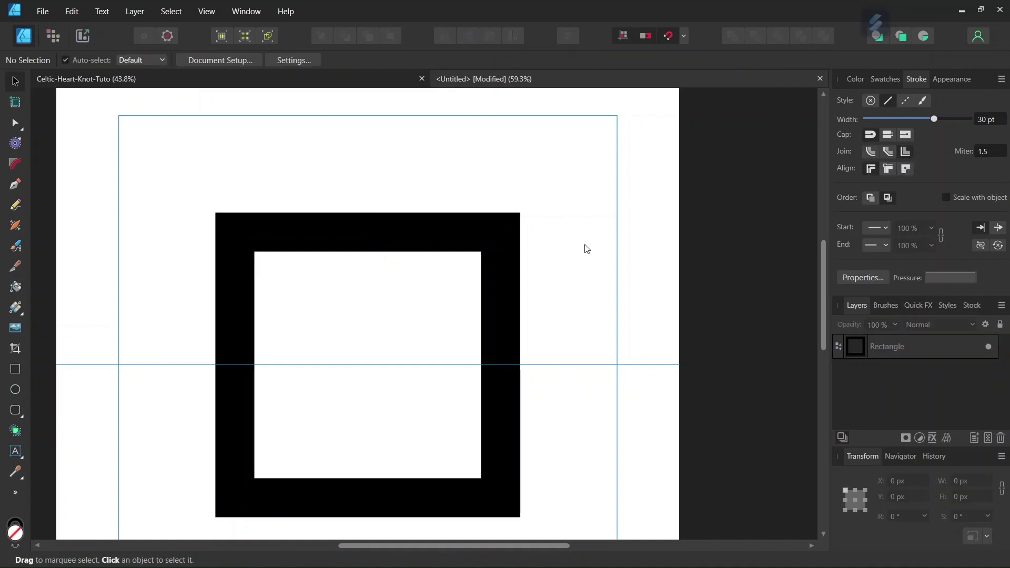
scroll(500, 268, "down", 2)
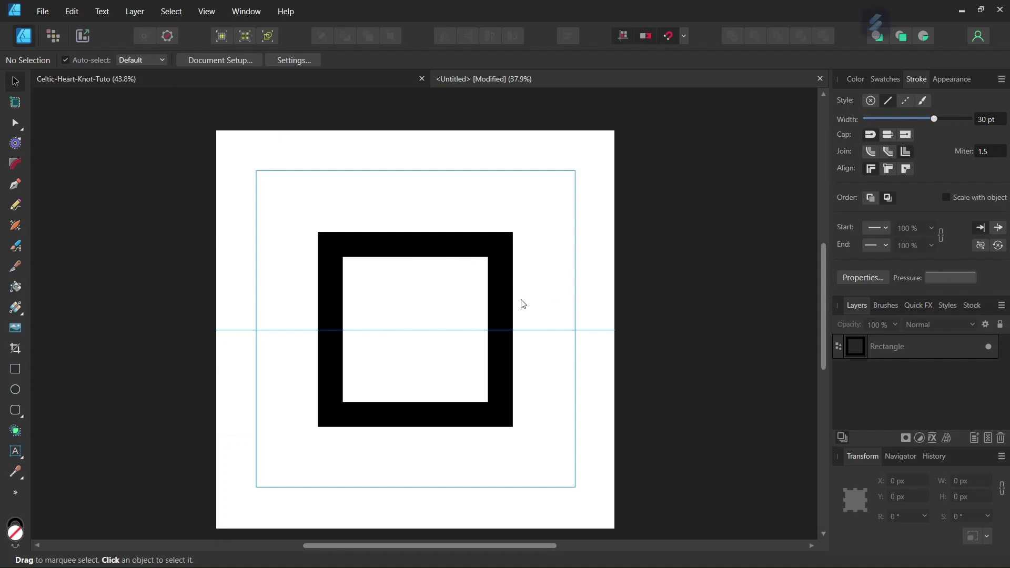
Draw a rounded rectangle with 100 % corner radius and move it onto the square's lower half
left_click(16, 410)
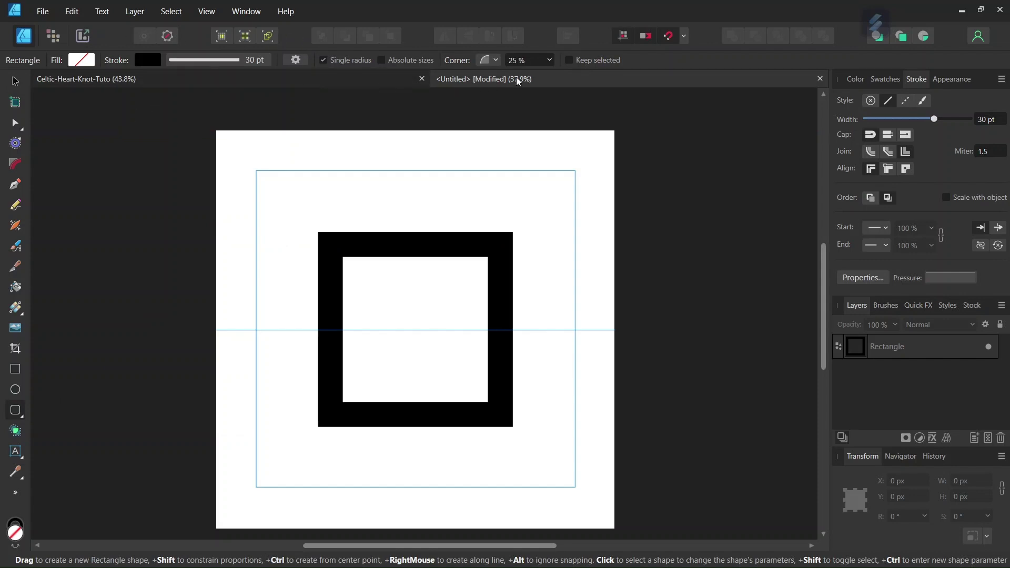
left_click(550, 61)
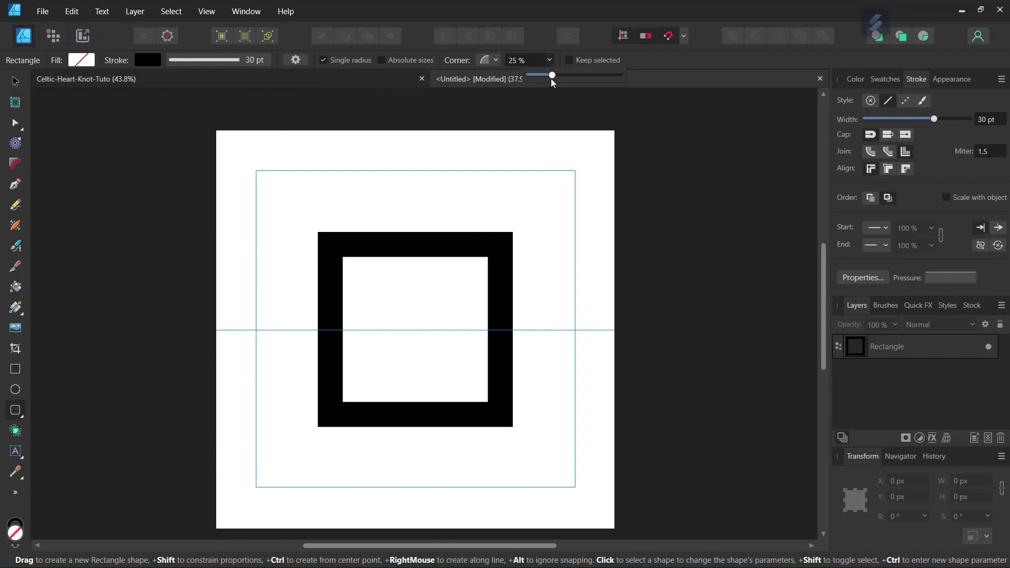
left_click_drag(556, 81, 639, 80)
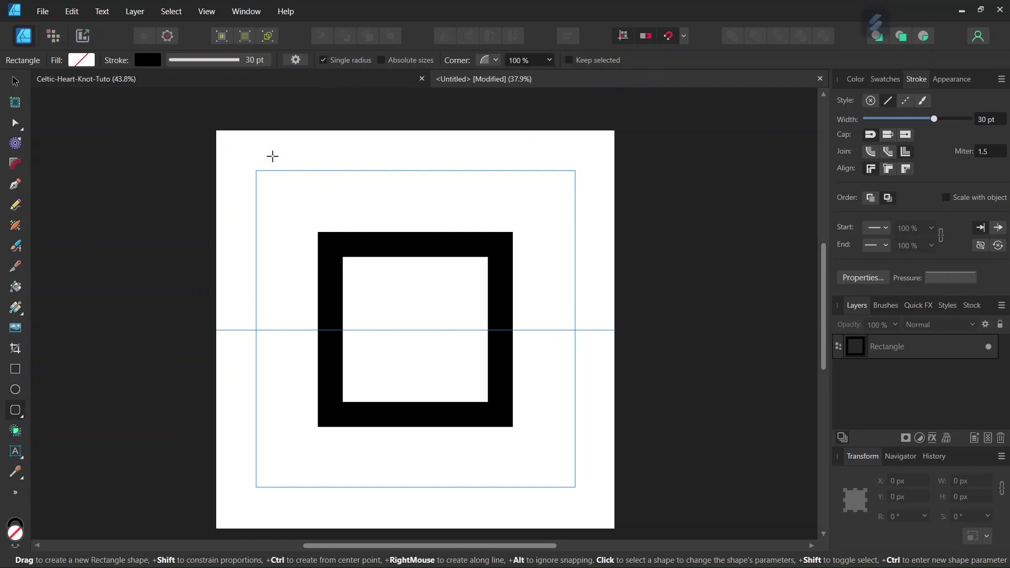
left_click_drag(268, 153, 406, 211)
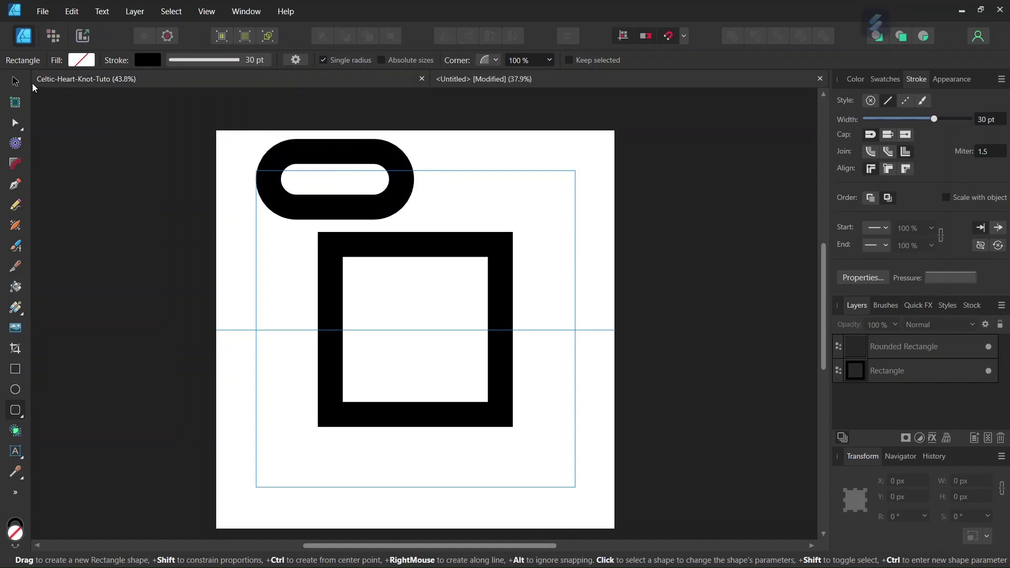
left_click(15, 81)
left_click(295, 162)
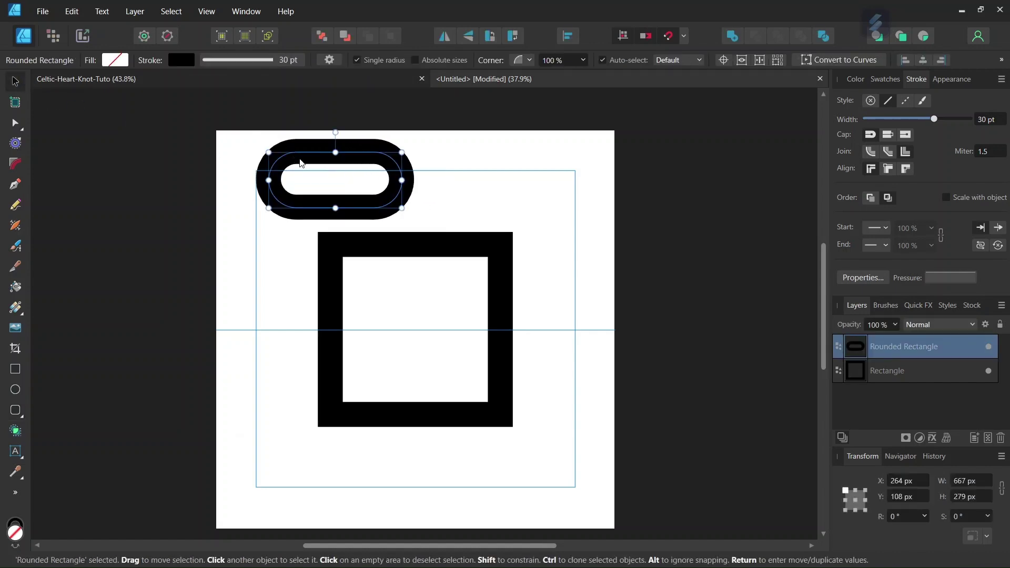
left_click_drag(301, 164, 417, 377)
Make the pill slightly taller and widen it evenly to about 1337 × 324 px
scroll(419, 421, "up", 5)
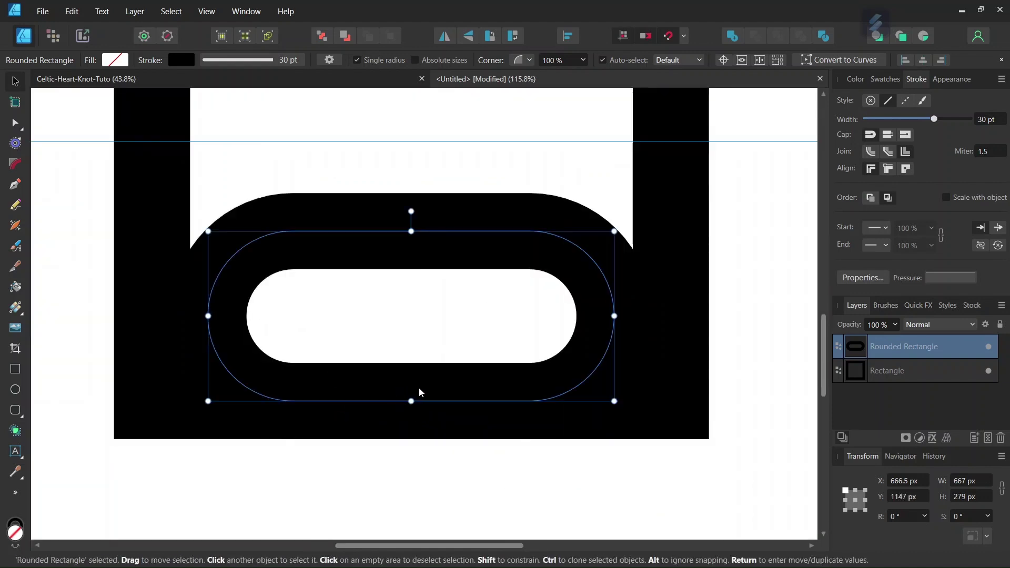
left_click(664, 199)
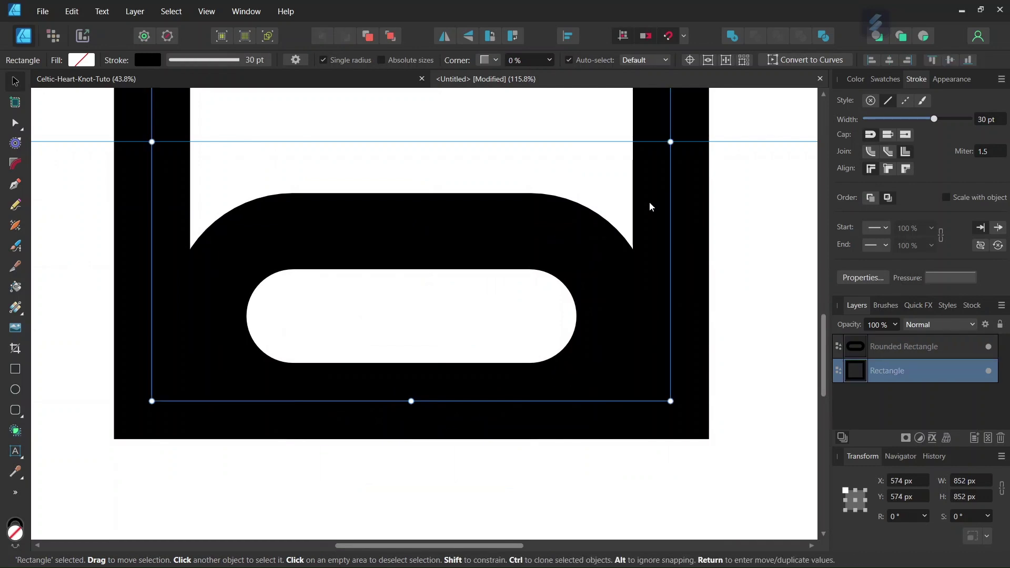
left_click(617, 235, "shift")
left_click(411, 232)
left_click_drag(411, 230, 411, 204)
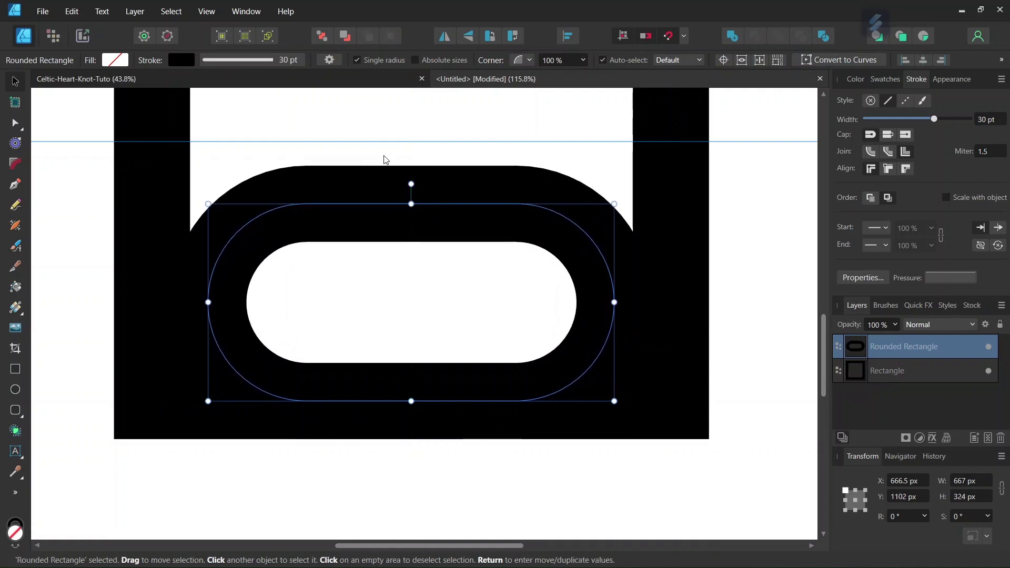
scroll(381, 158, "down", 3)
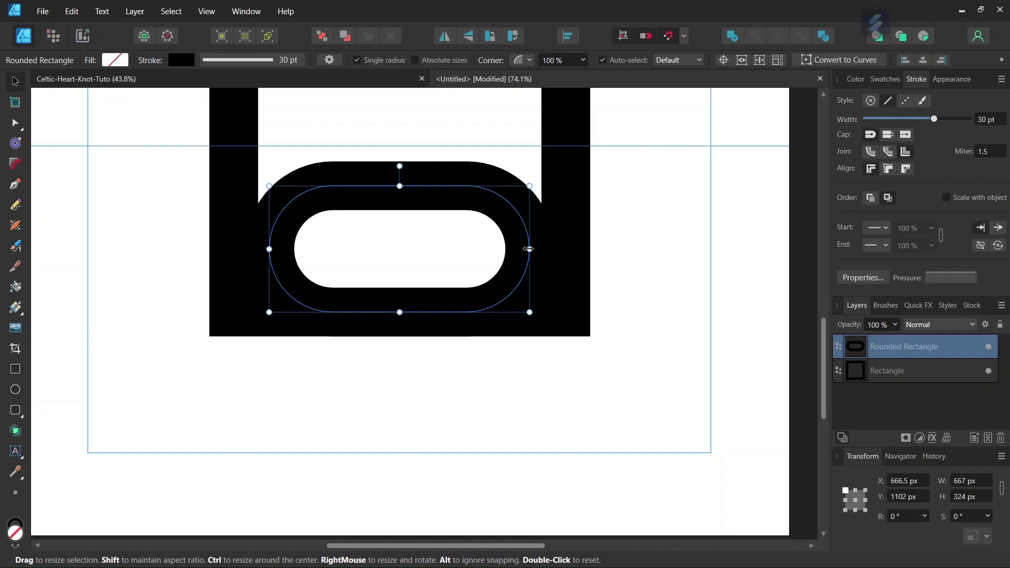
left_click_drag(530, 249, 661, 248)
scroll(679, 253, "up", 3)
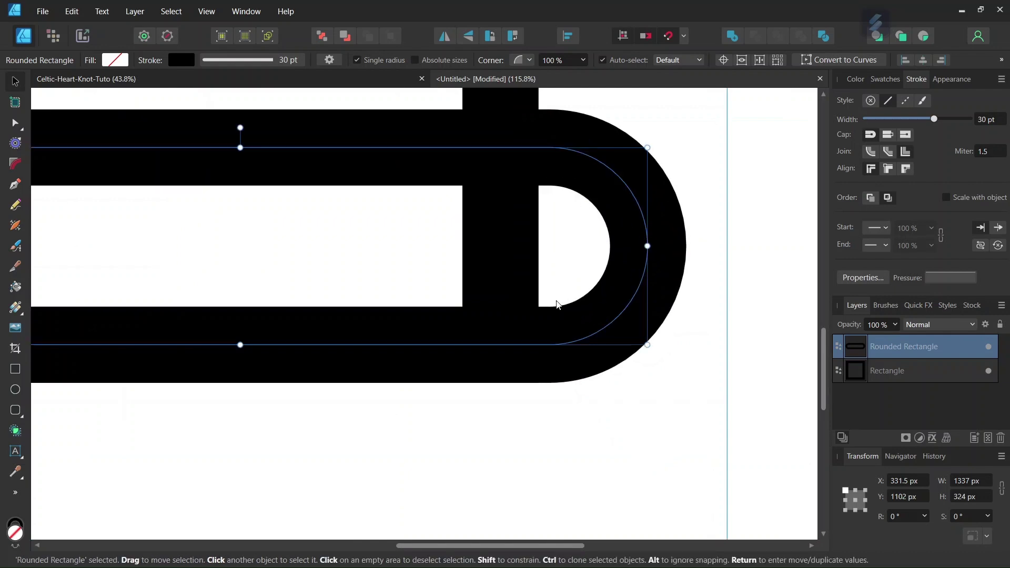
scroll(557, 304, "down", 3)
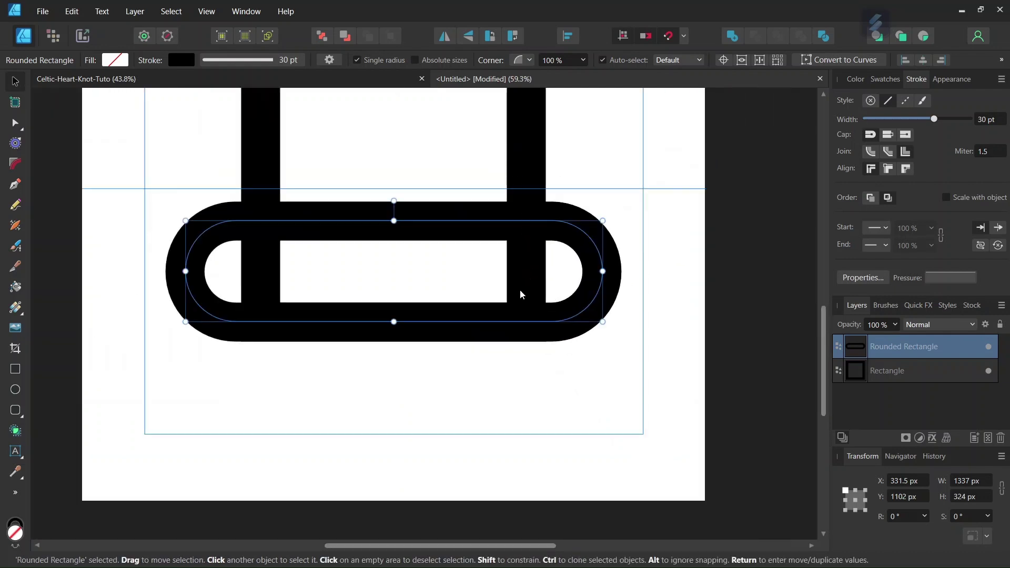
scroll(521, 295, "down", 2)
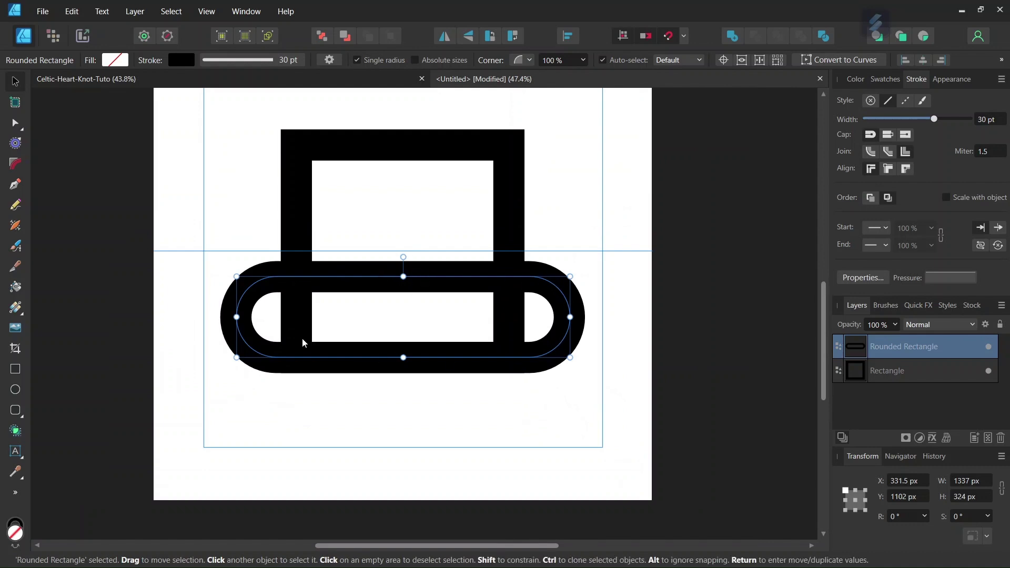
Duplicate the pill with Ctrl+J and move the copy up across the square's upper half
key("ctrl+j")
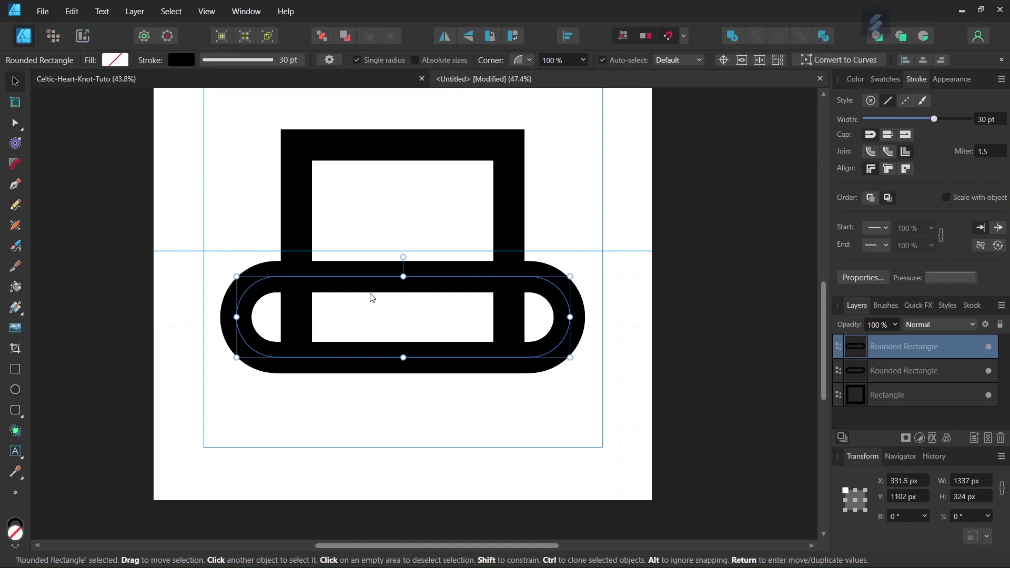
left_click_drag(372, 295, 375, 163)
scroll(402, 161, "up", 3)
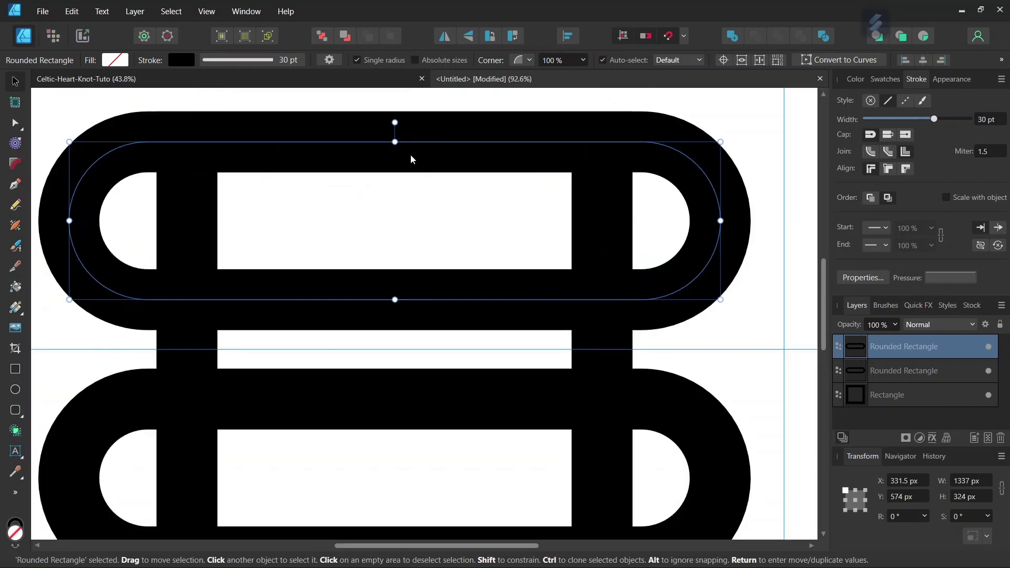
left_click(181, 235)
key("ctrl+a")
scroll(284, 234, "down", 3)
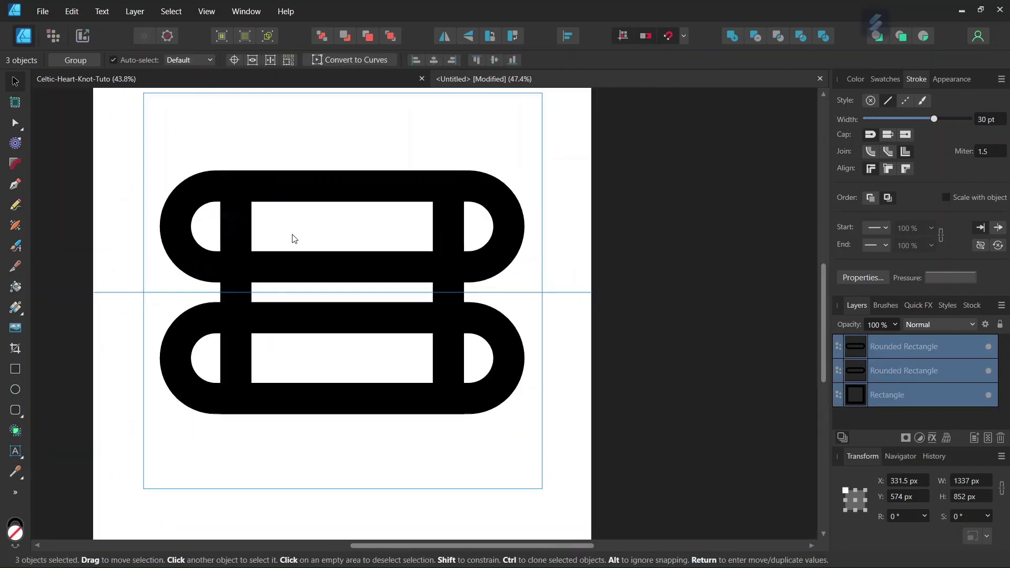
left_click(530, 163)
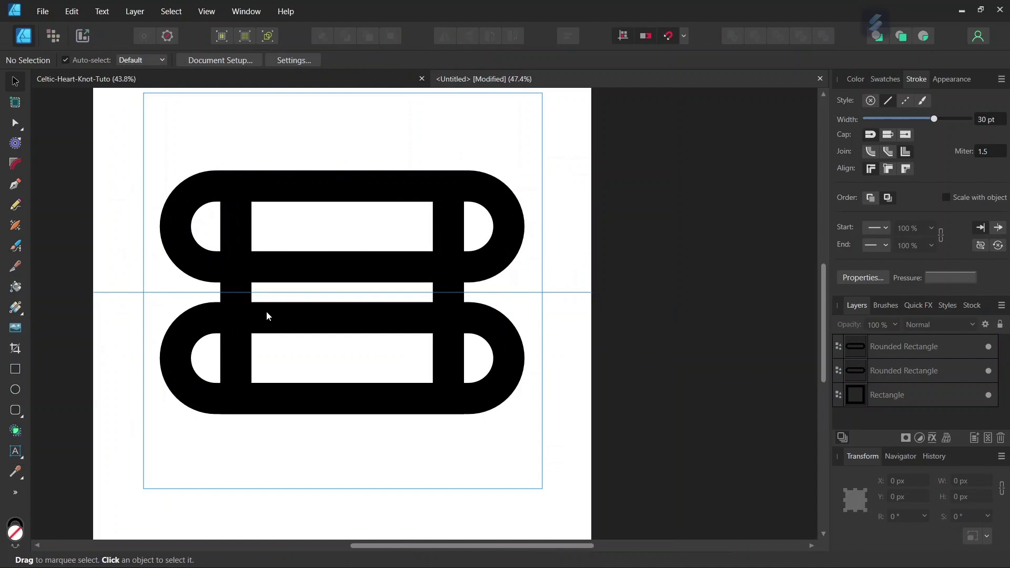
Select both pills and set the transform anchor to their shared centre
left_click(323, 266)
left_click(315, 320, "shift")
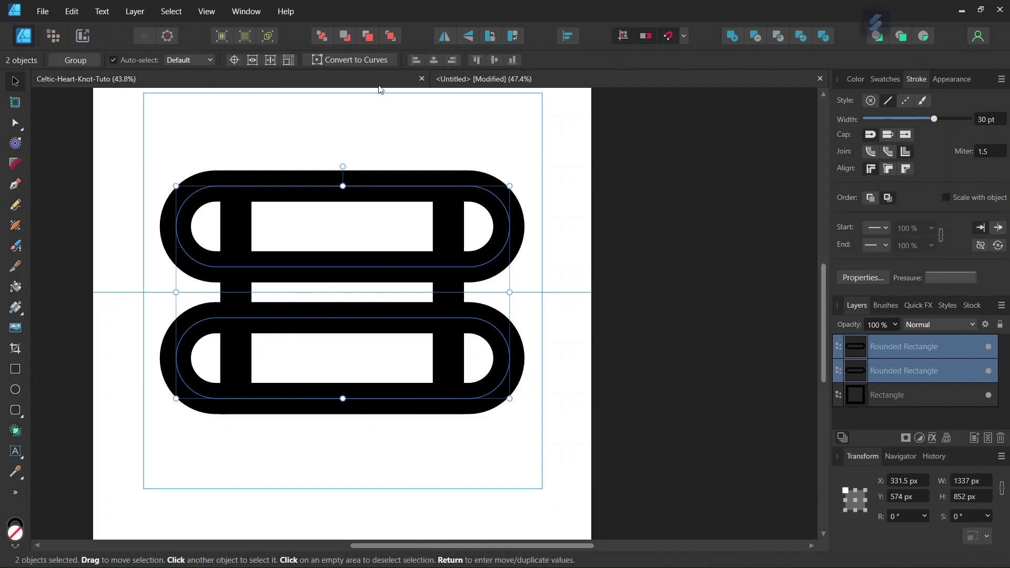
left_click(234, 59)
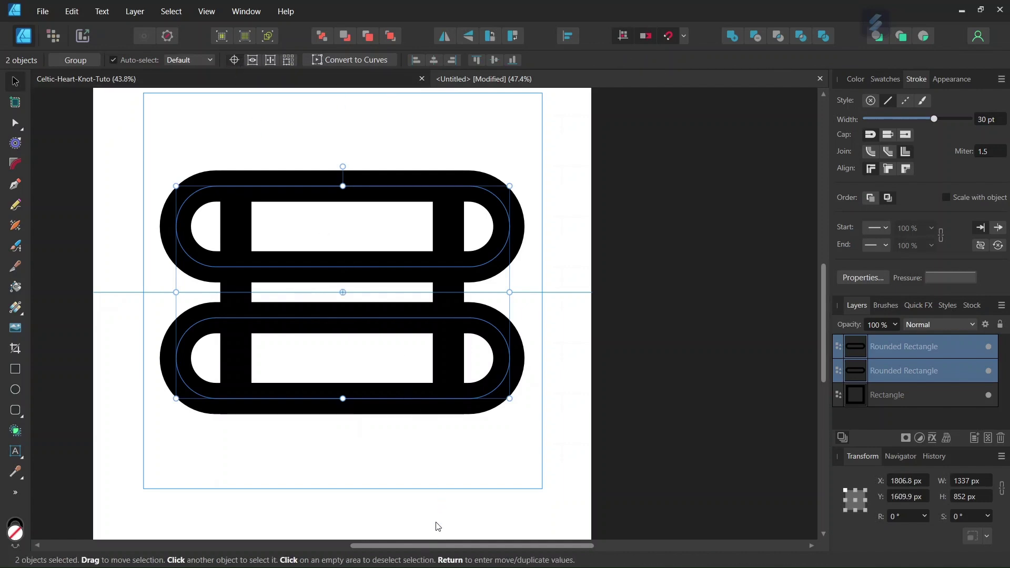
left_click_drag(428, 546, 383, 542)
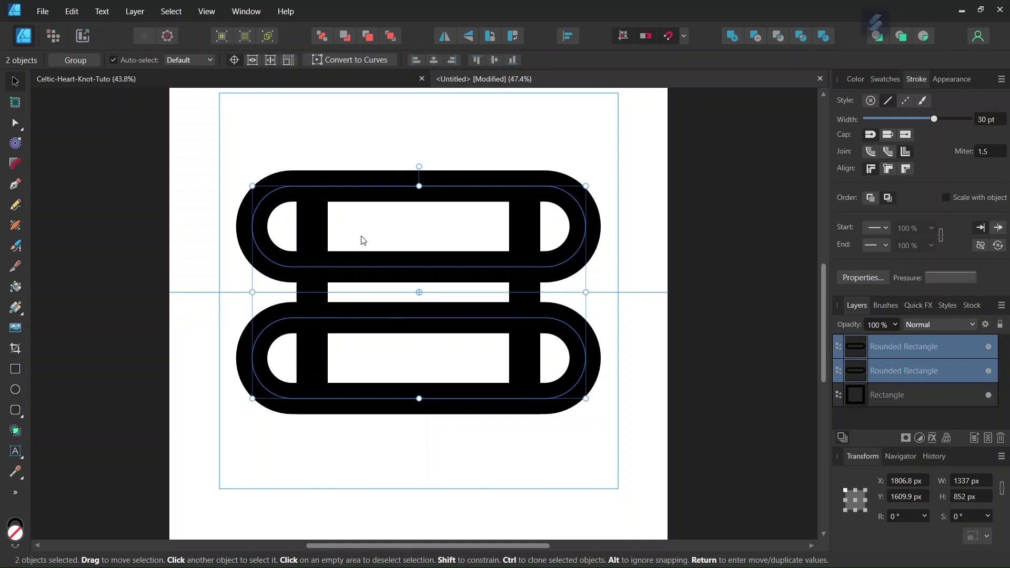
left_click(901, 517)
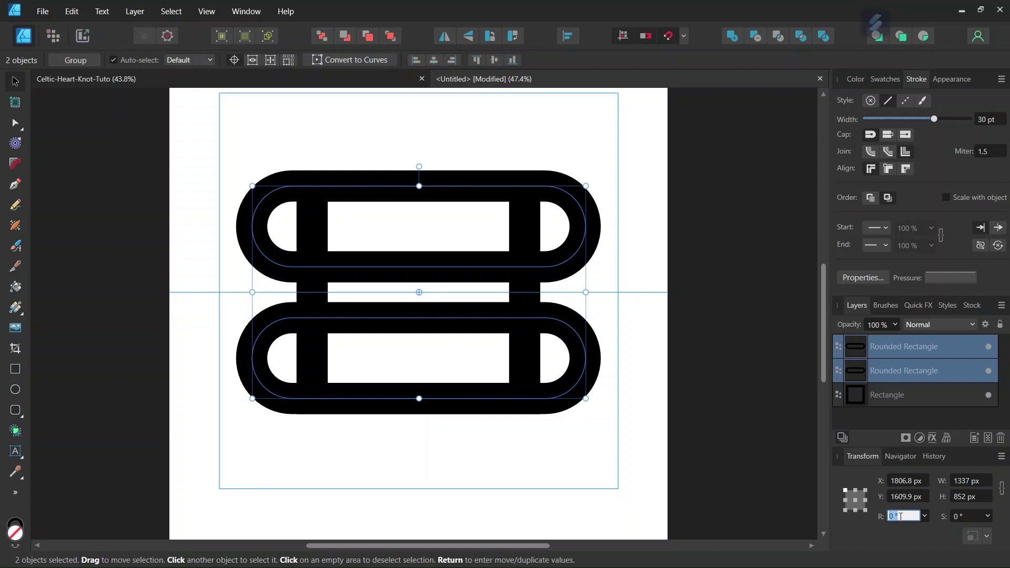
Duplicate both pills and rotate the copies 90° so they run vertically
key("ctrl+j")
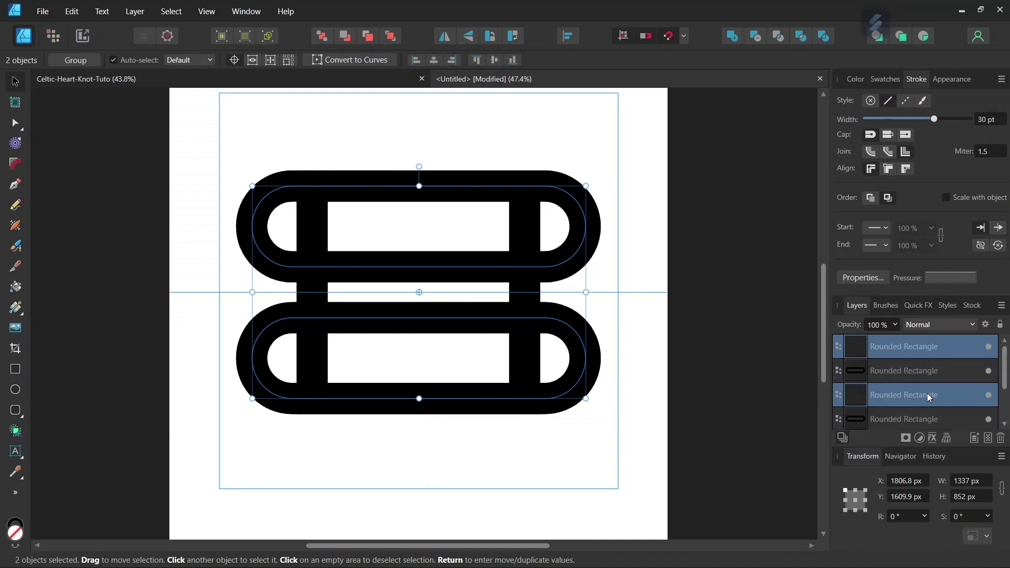
left_click(908, 518)
type("90")
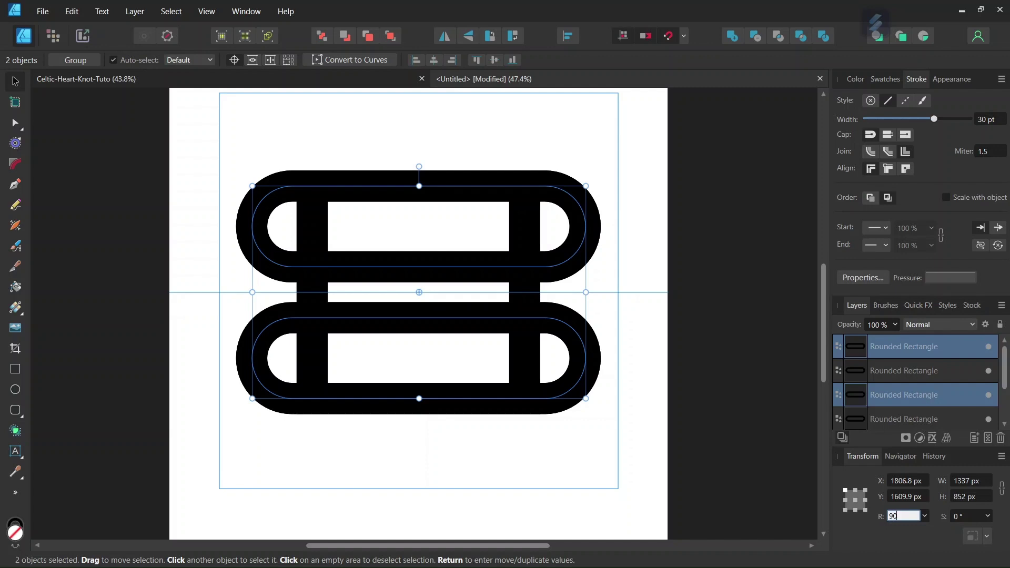
key("Return")
scroll(440, 378, "down", 1)
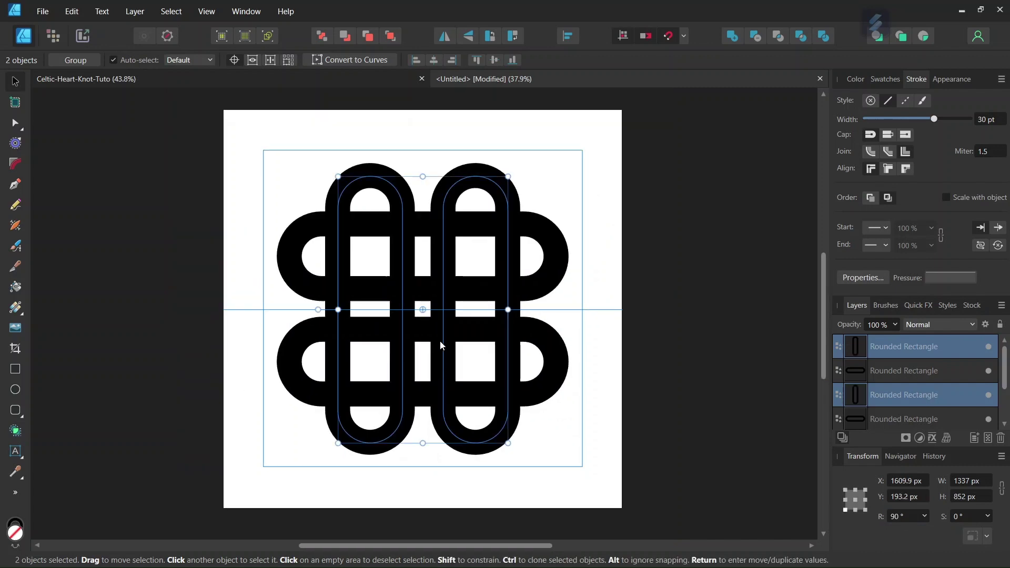
left_click(550, 451)
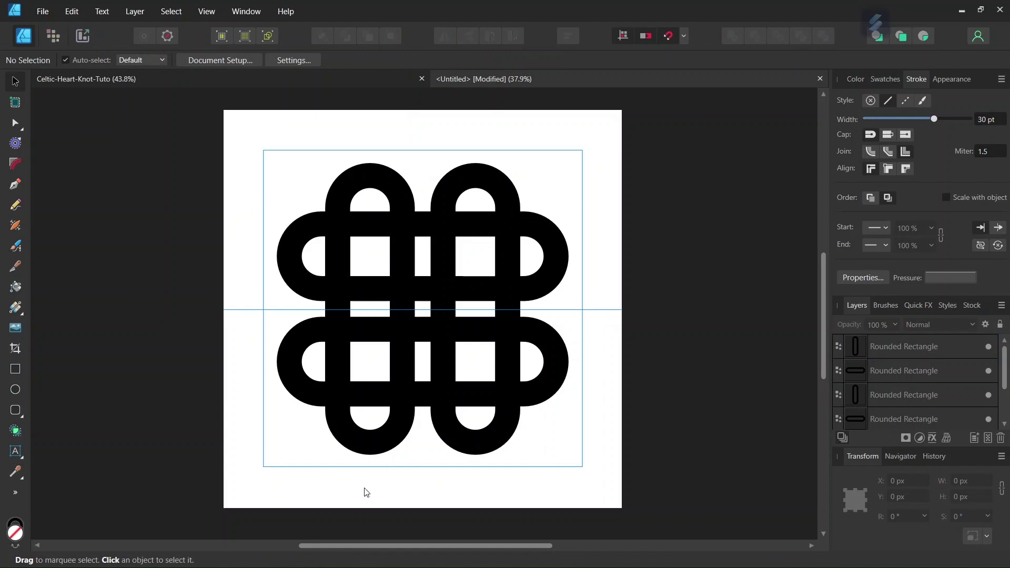
key("ctrl+a")
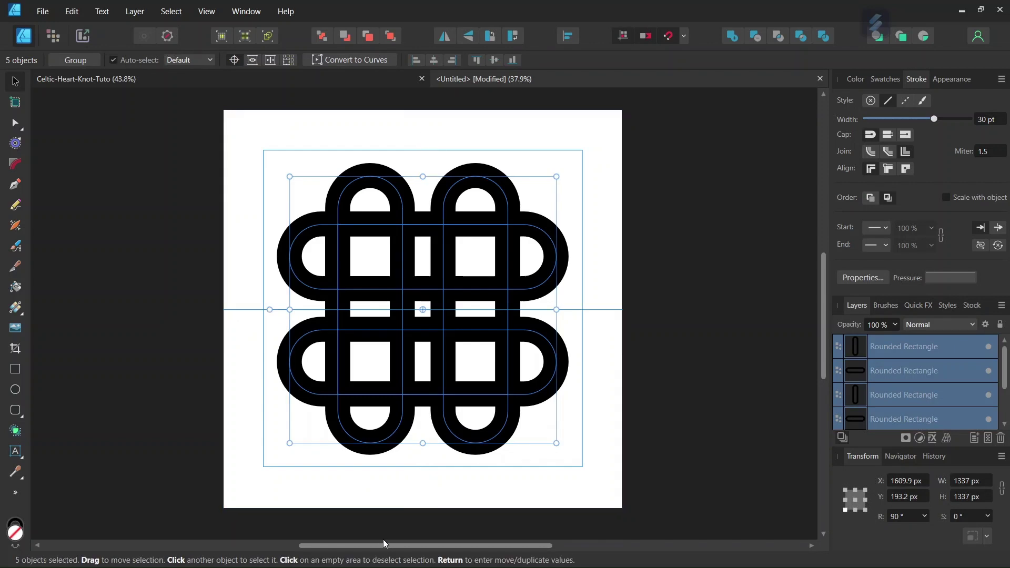
scroll(370, 544, "left", 2)
Rotate all five knot shapes a further +45°, from 90° to 135°
mouse_move(420, 314)
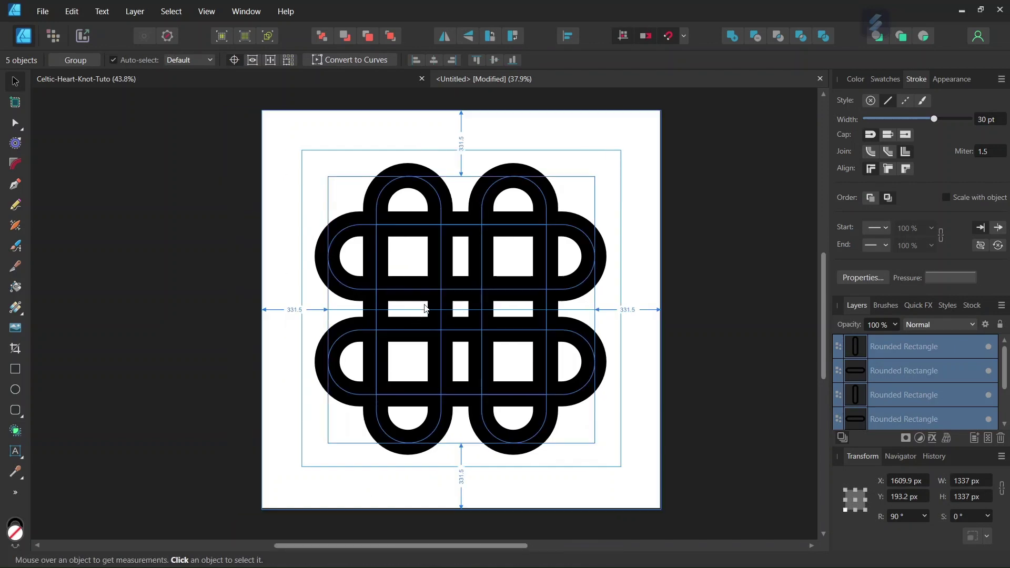
scroll(435, 286, "up", 1)
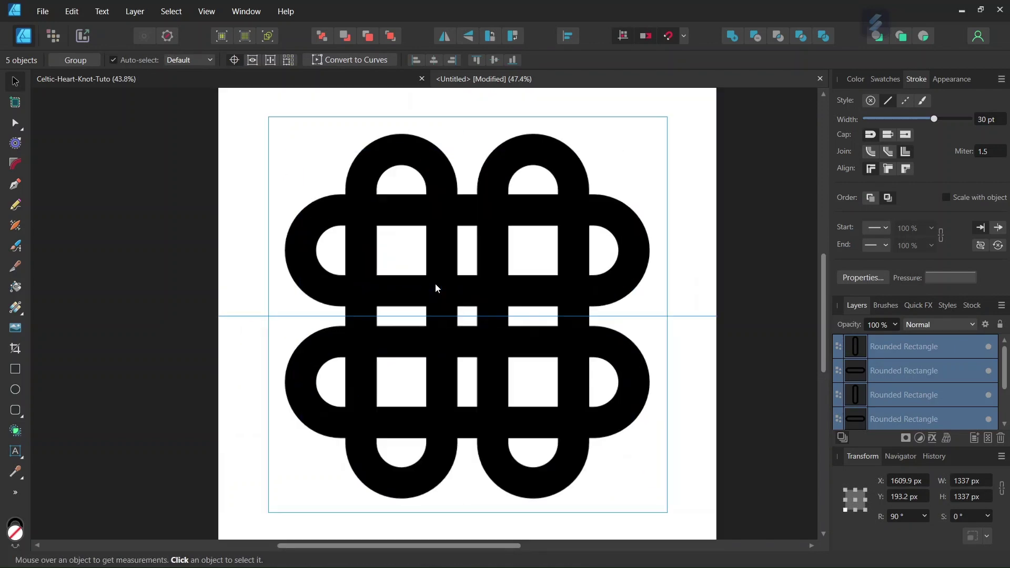
left_click(900, 516)
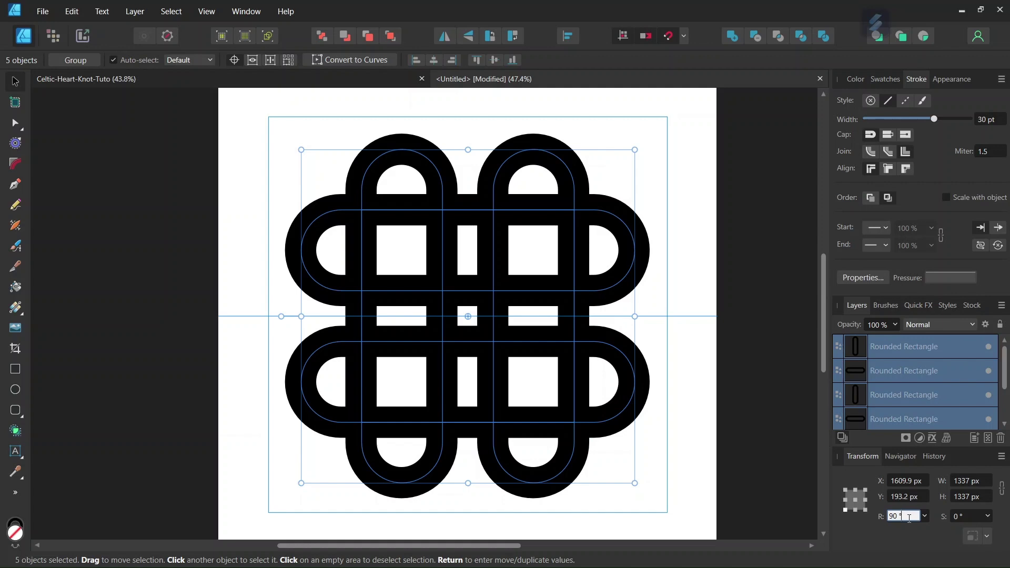
type("+45")
key("Return")
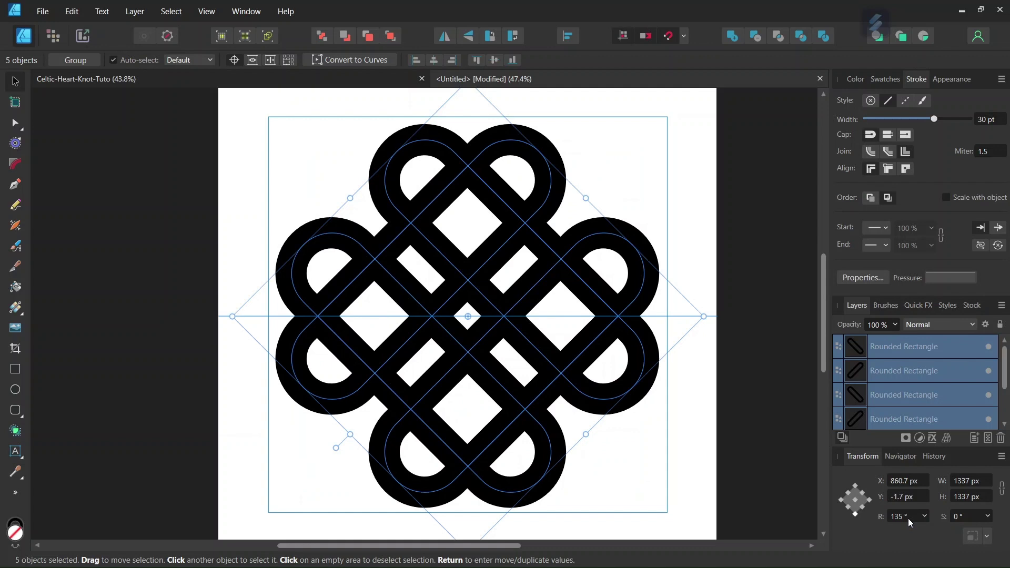
left_click(683, 504)
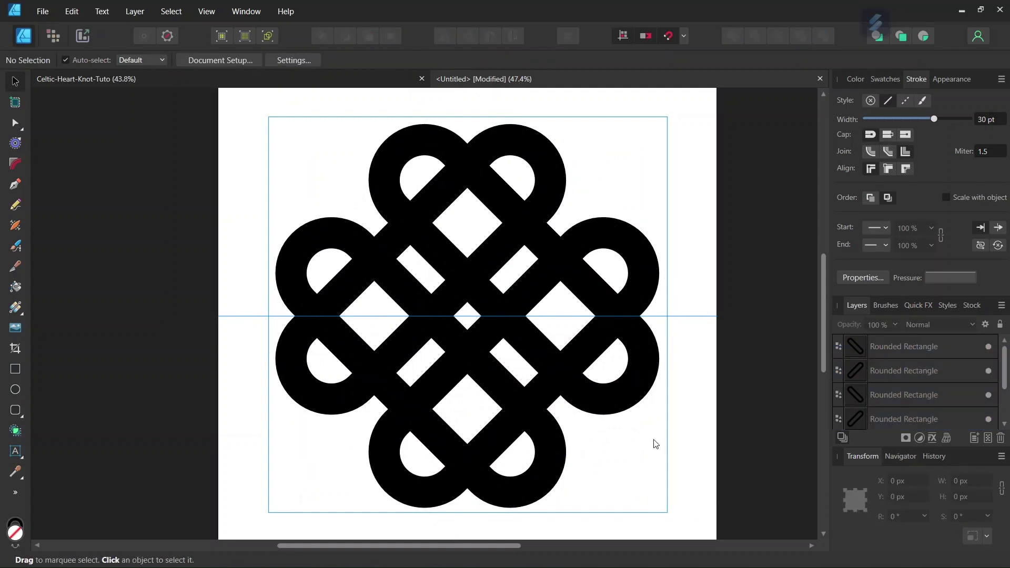
scroll(655, 441, "down", 1)
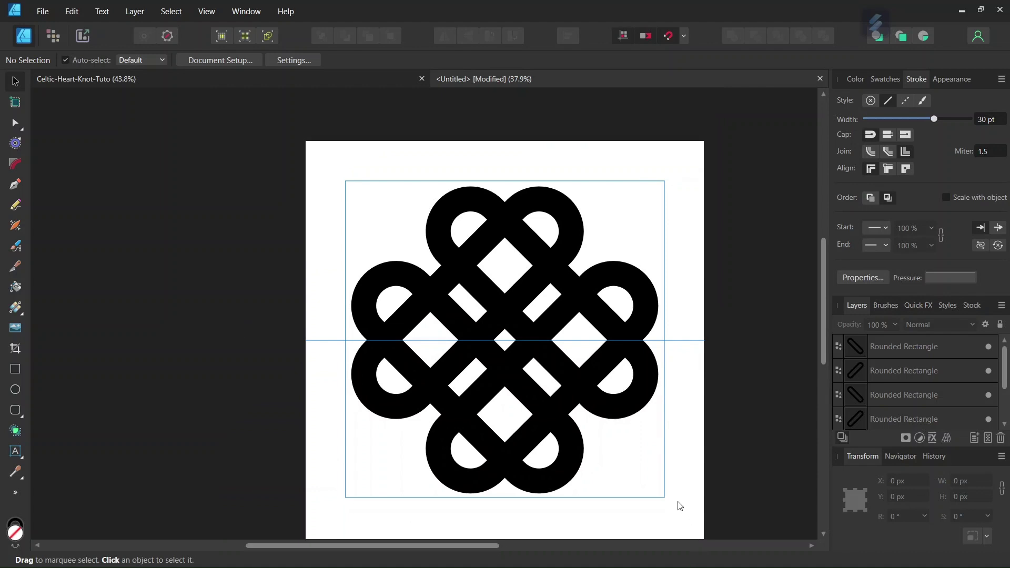
Select all five knot shapes and apply Layer > Expand Stroke to them
key("ctrl+a")
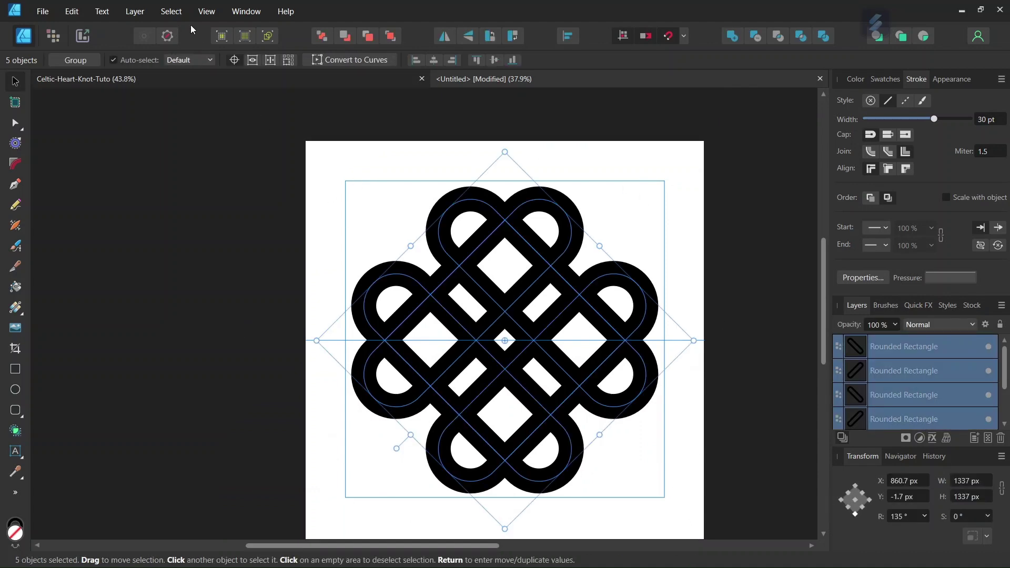
left_click(135, 11)
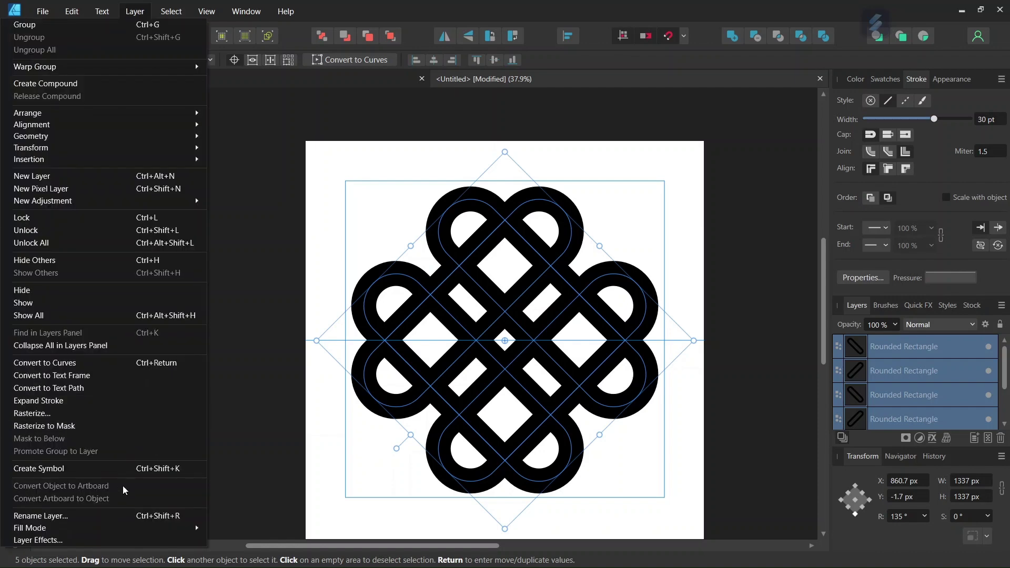
left_click(104, 401)
left_click(643, 176)
scroll(638, 188, "up", 2)
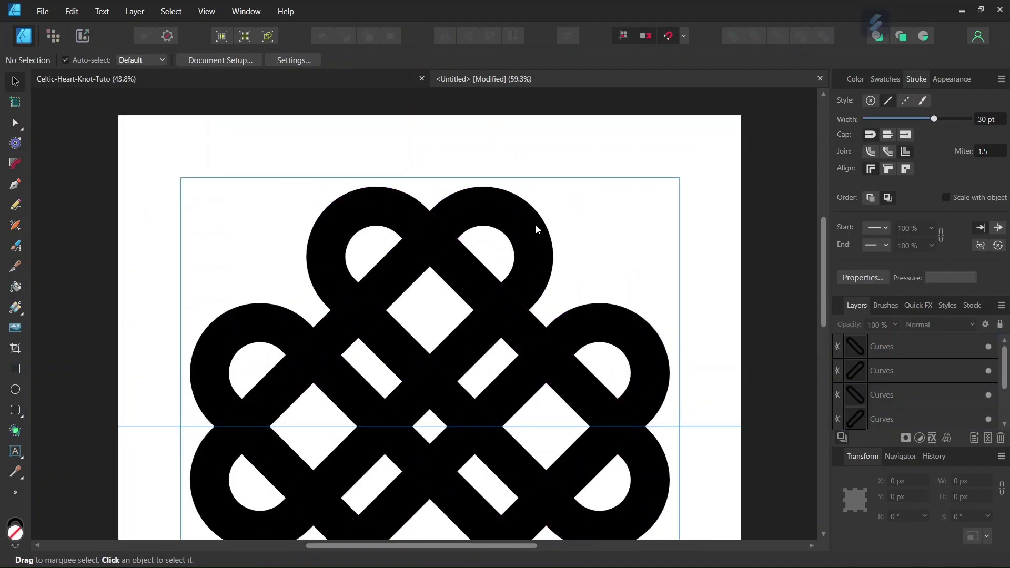
left_click(522, 232)
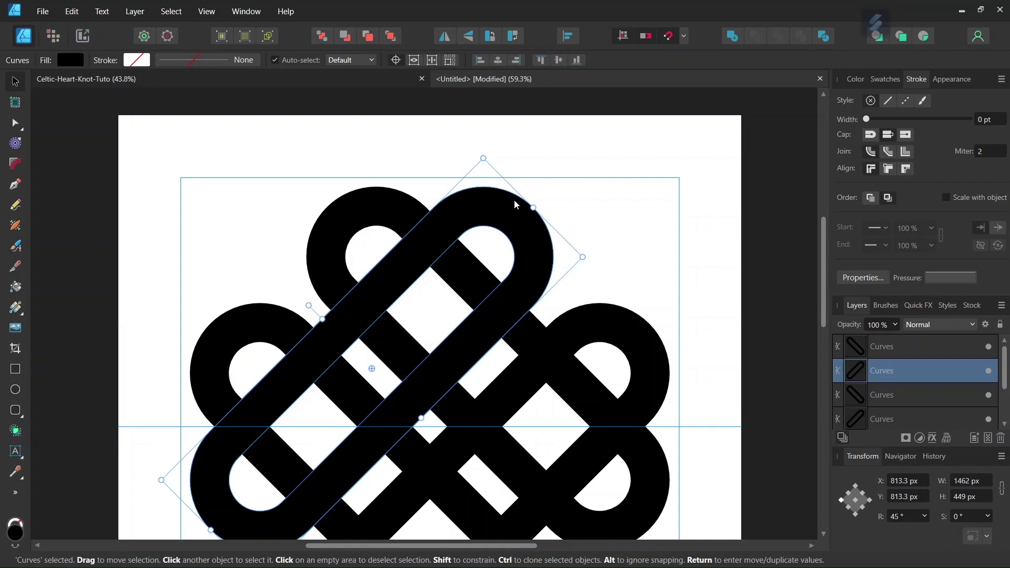
Set the current fill colour to solid black 000000 and select all five knot curves
key("ctrl+z")
left_click(852, 79)
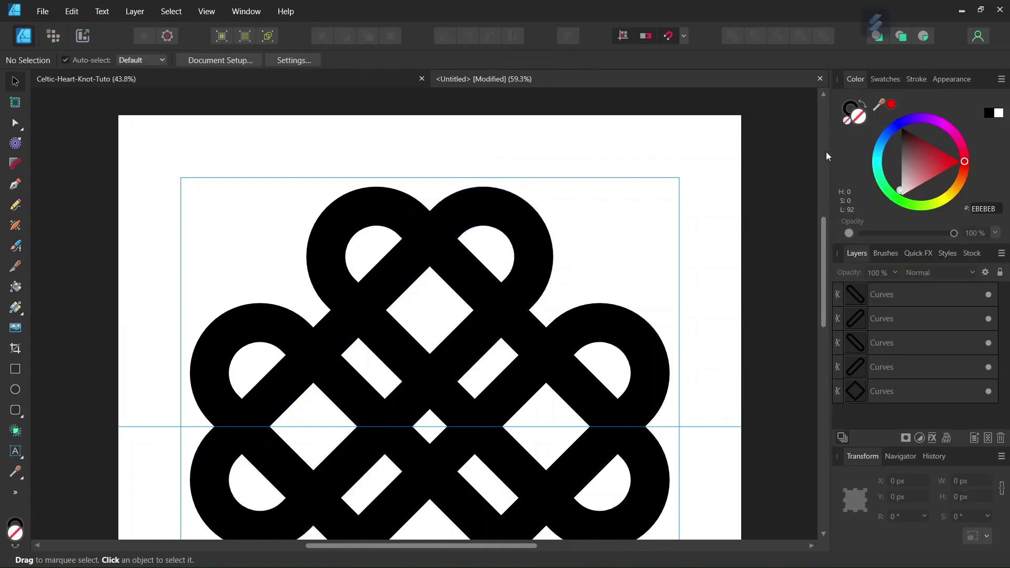
left_click(850, 110)
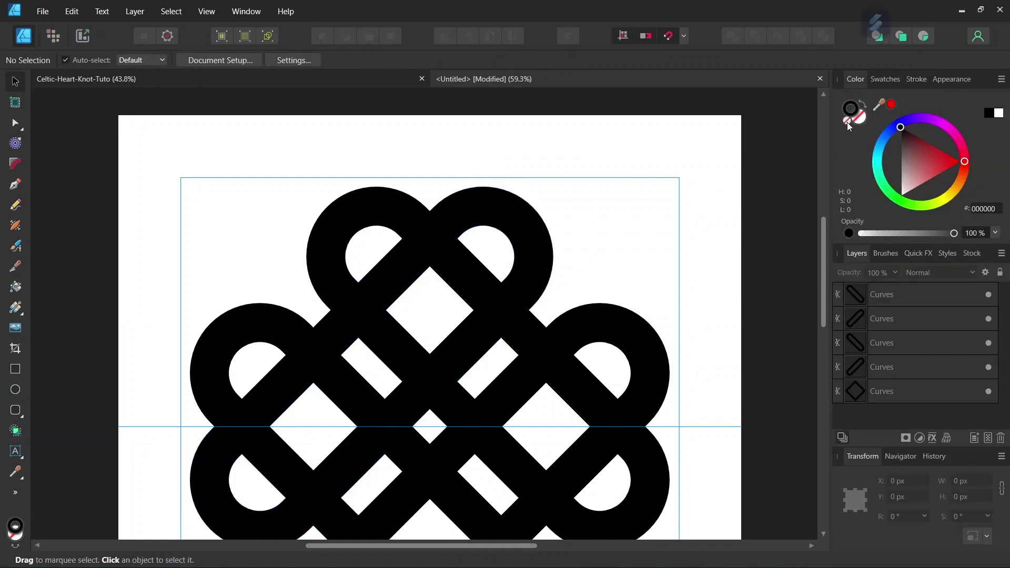
left_click(848, 121)
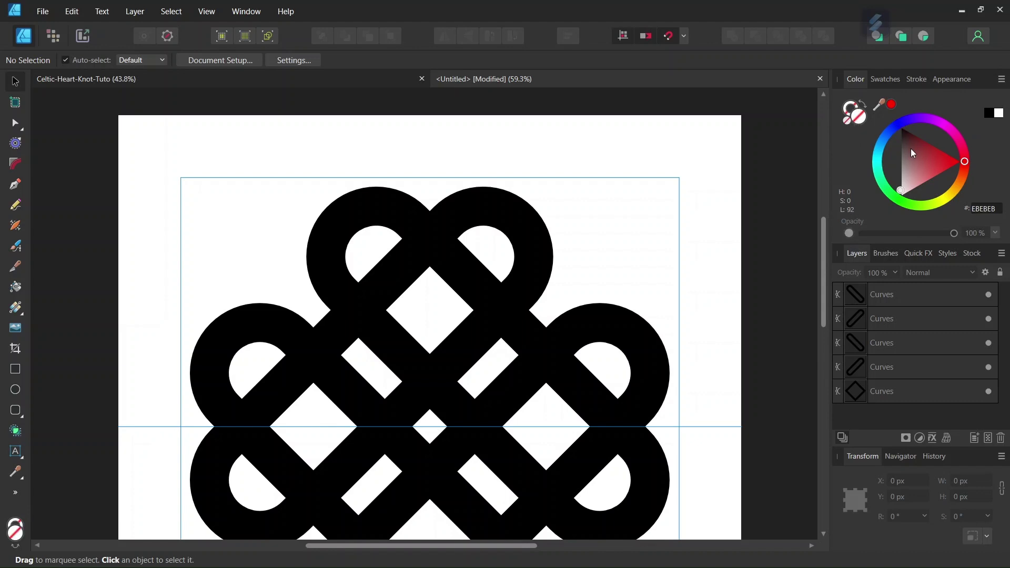
left_click_drag(913, 152, 896, 115)
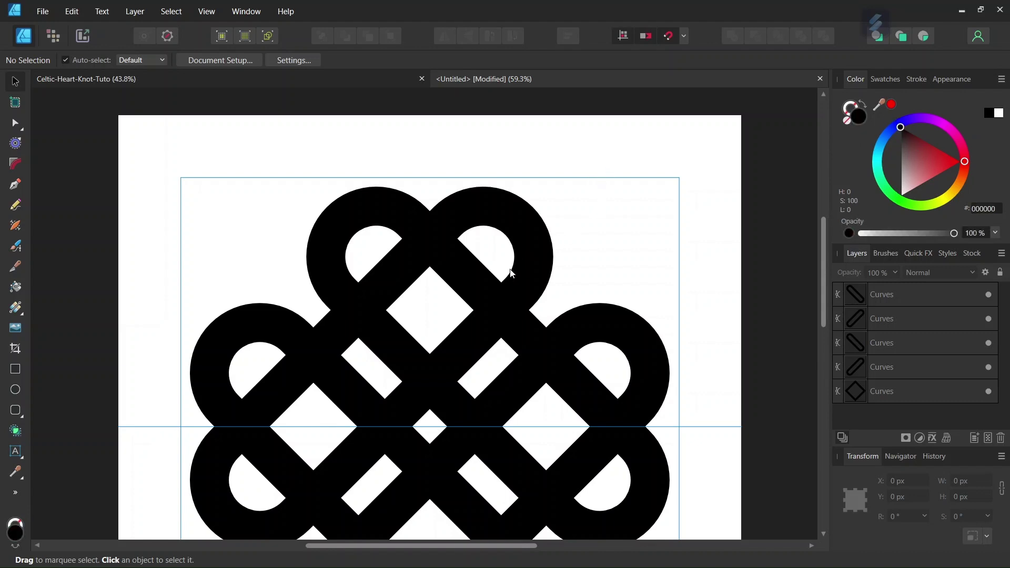
scroll(510, 273, "down", 4)
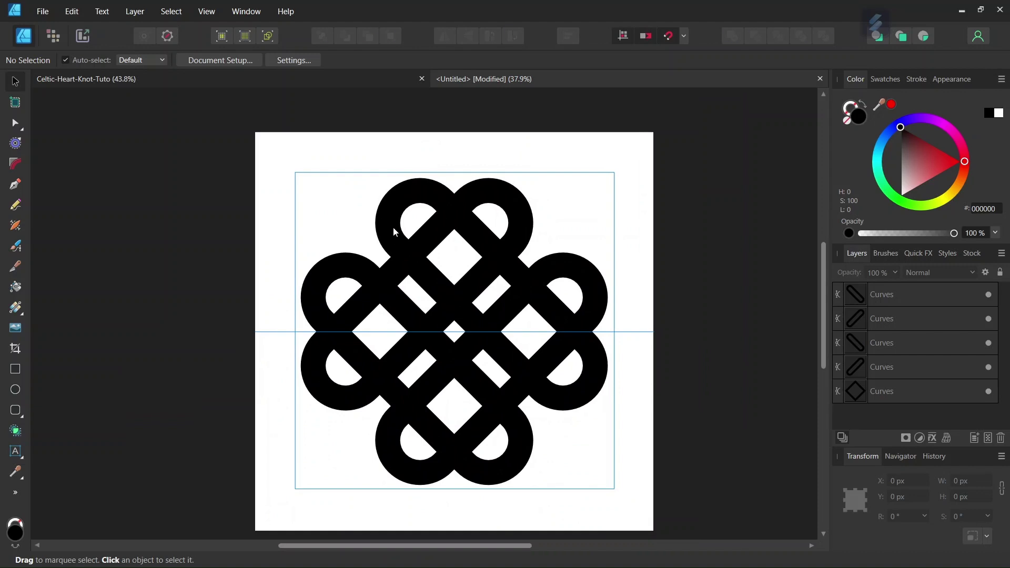
key("ctrl+a")
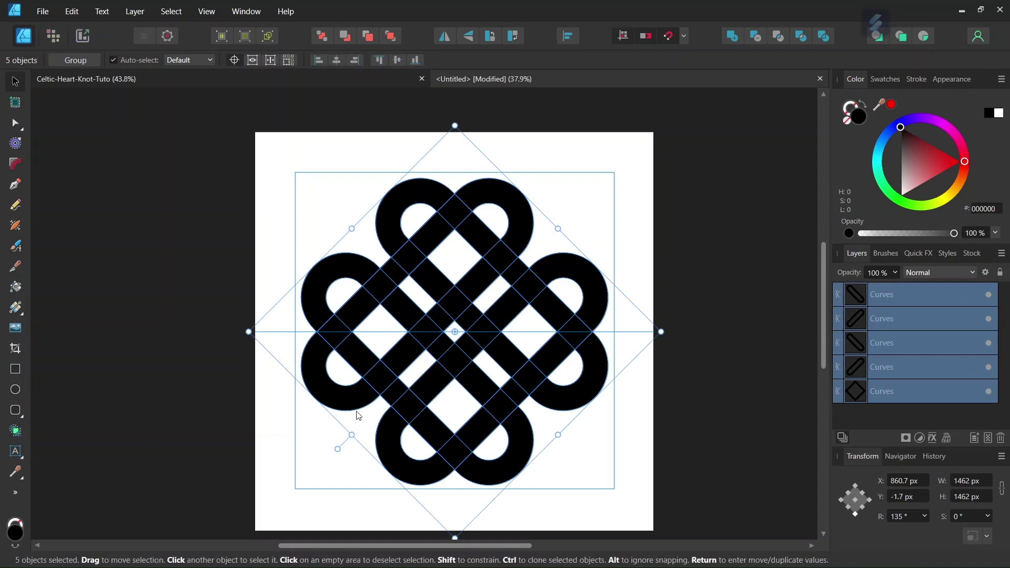
With Shape Builder on Subtract, drag across both central diagonals to delete the crossing pieces
left_click(16, 430)
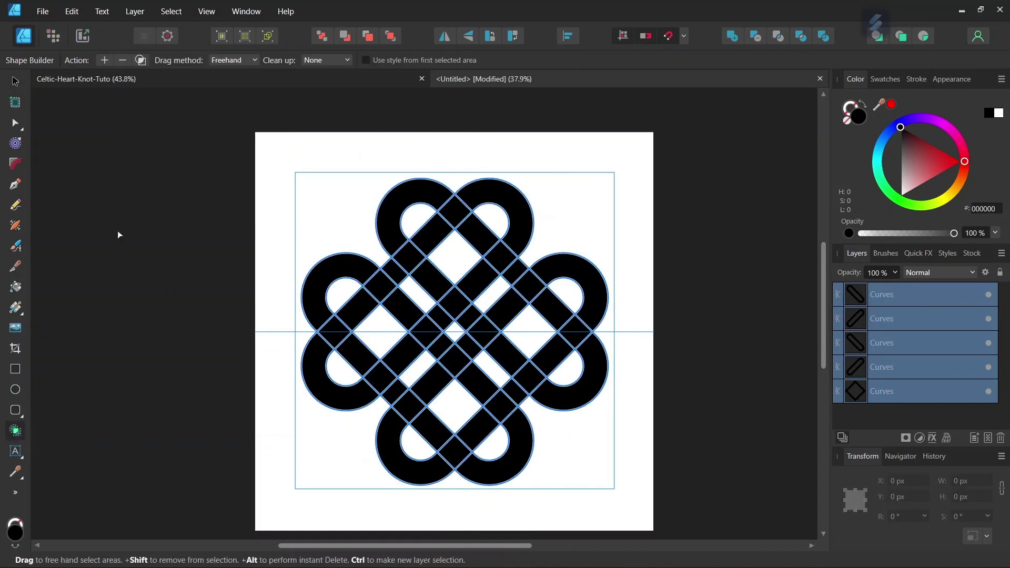
left_click(125, 62)
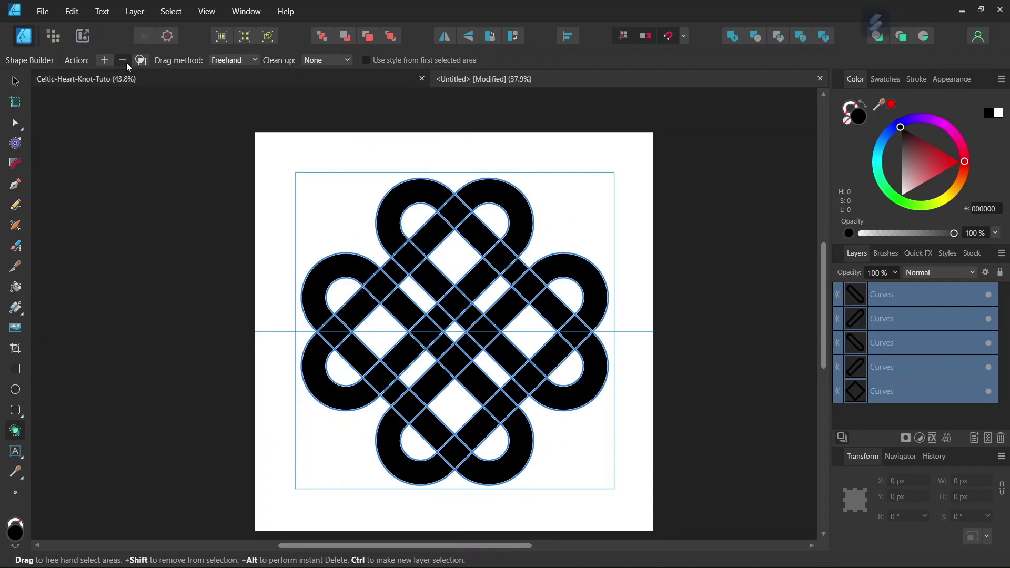
left_click(312, 64)
left_click(294, 74)
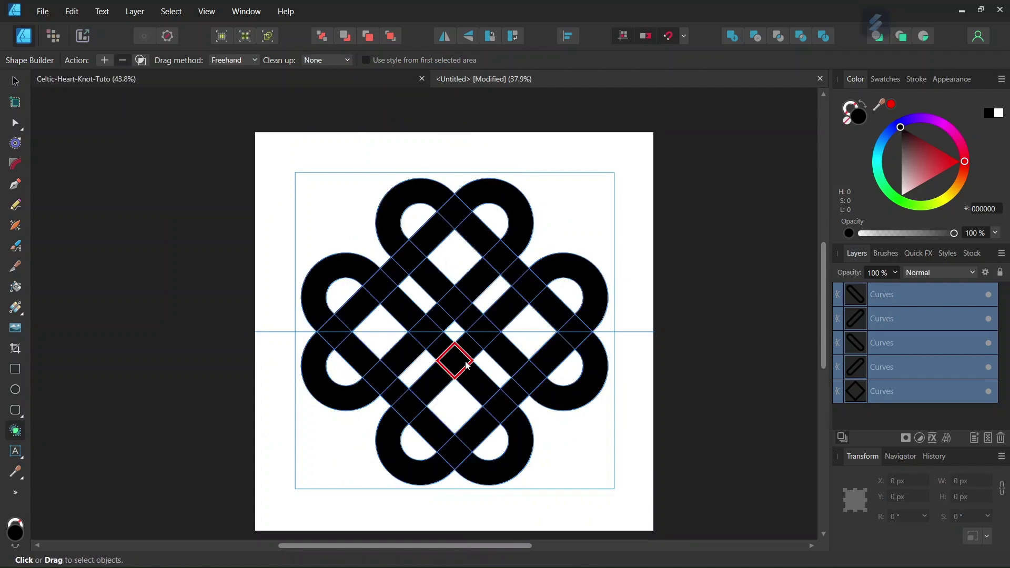
scroll(467, 365, "up", 3)
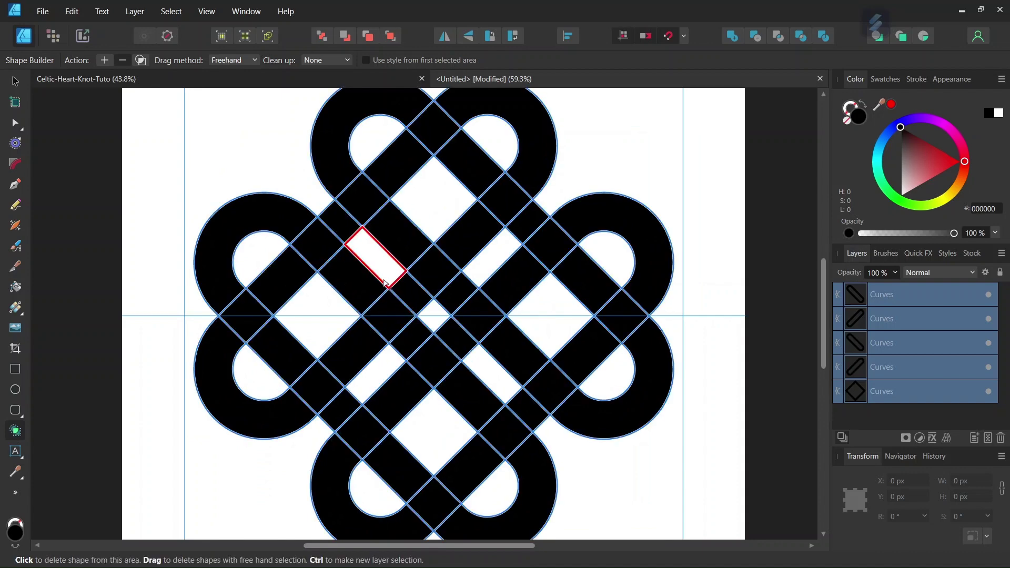
left_click_drag(385, 271, 475, 348)
left_click_drag(480, 267, 396, 353)
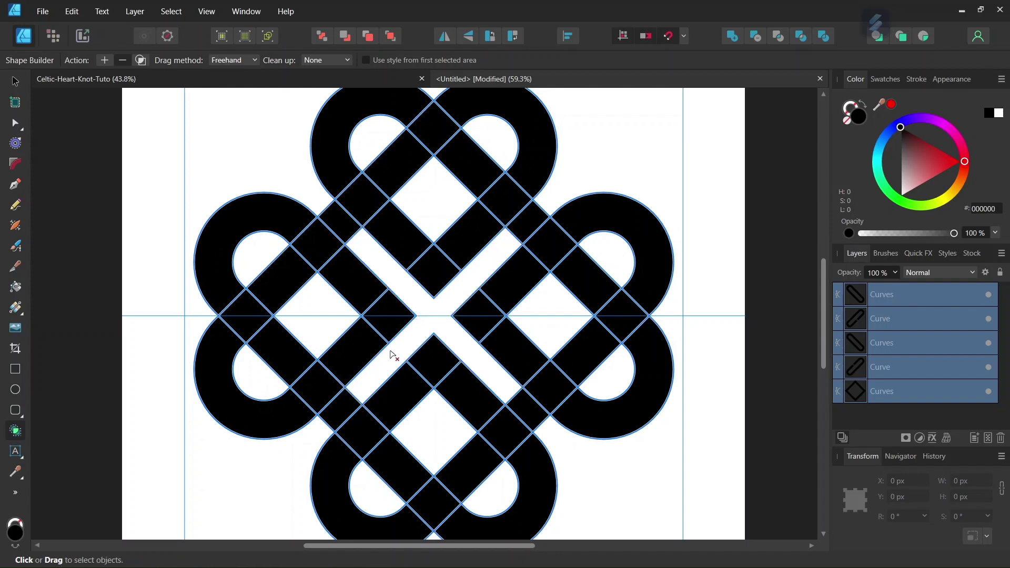
scroll(450, 339, "up", 2)
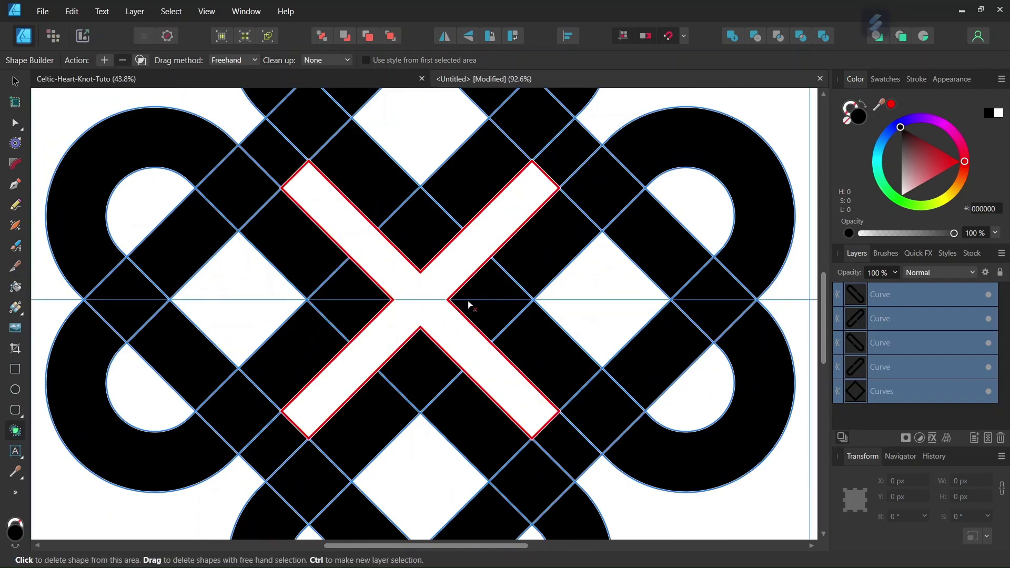
scroll(424, 339, "down", 2)
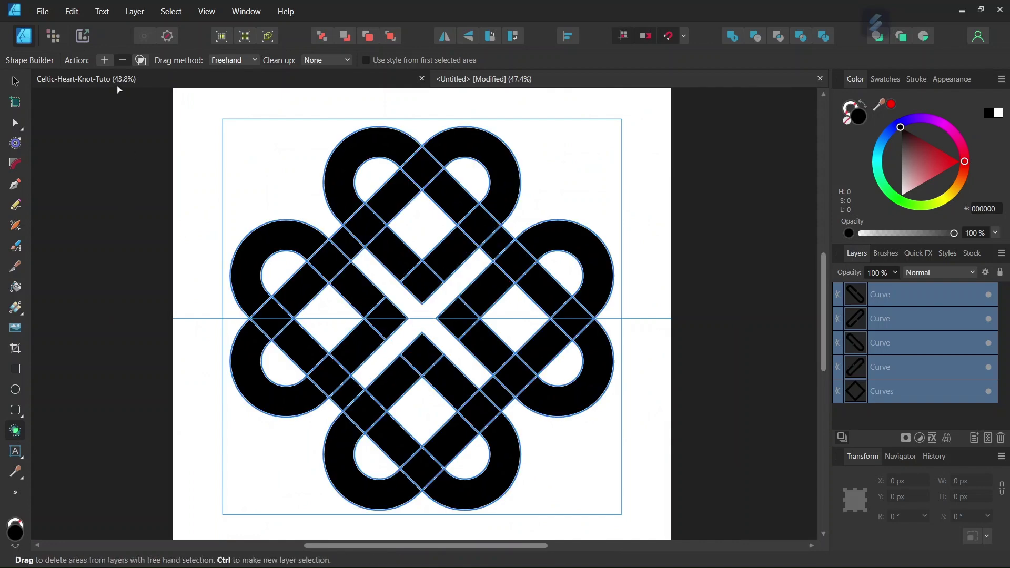
left_click(105, 60)
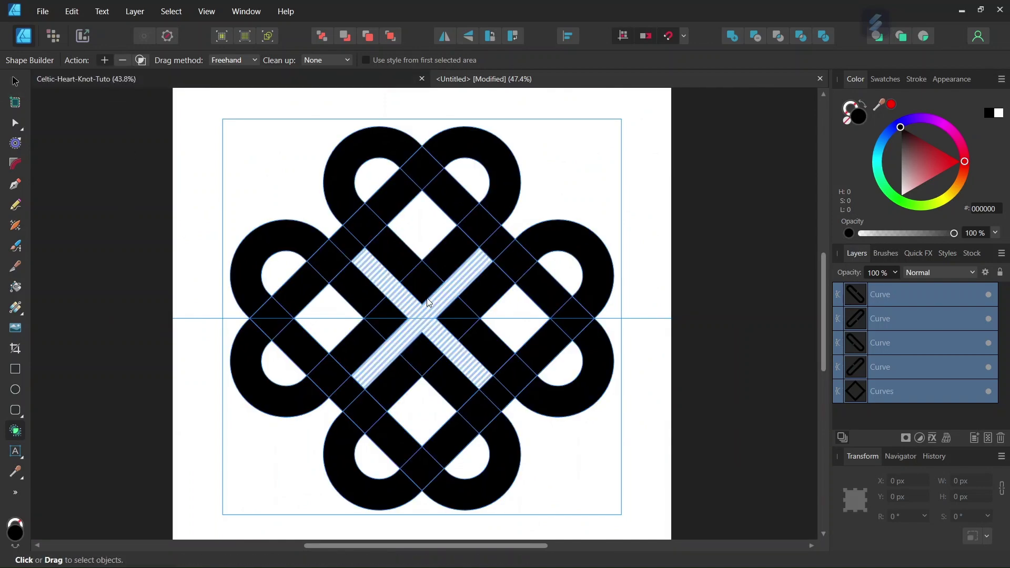
Merge the upper-right band pieces and the pieces through the lower-right loop into continuous bands
scroll(503, 231, "up", 1)
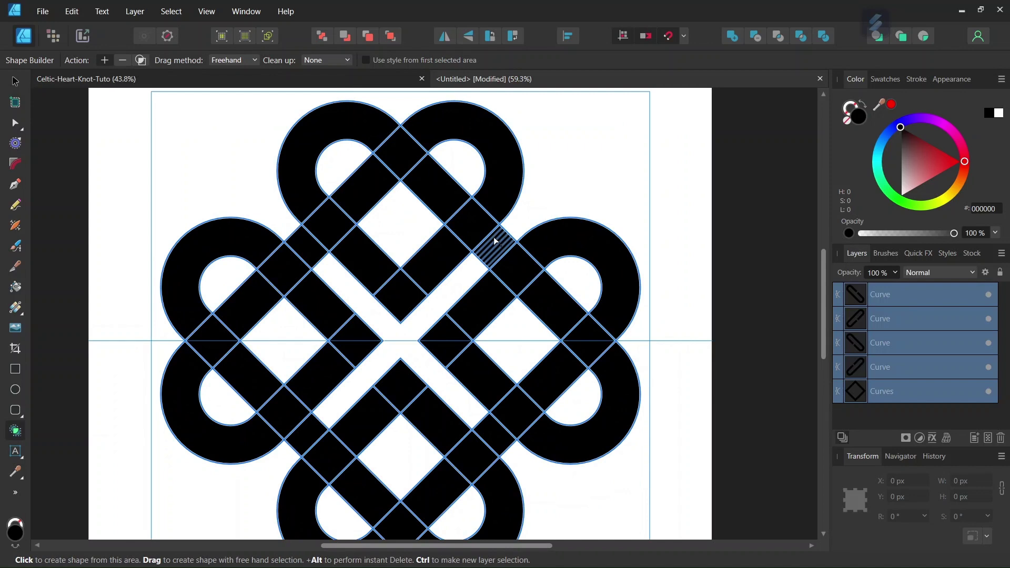
left_click_drag(497, 243, 444, 203)
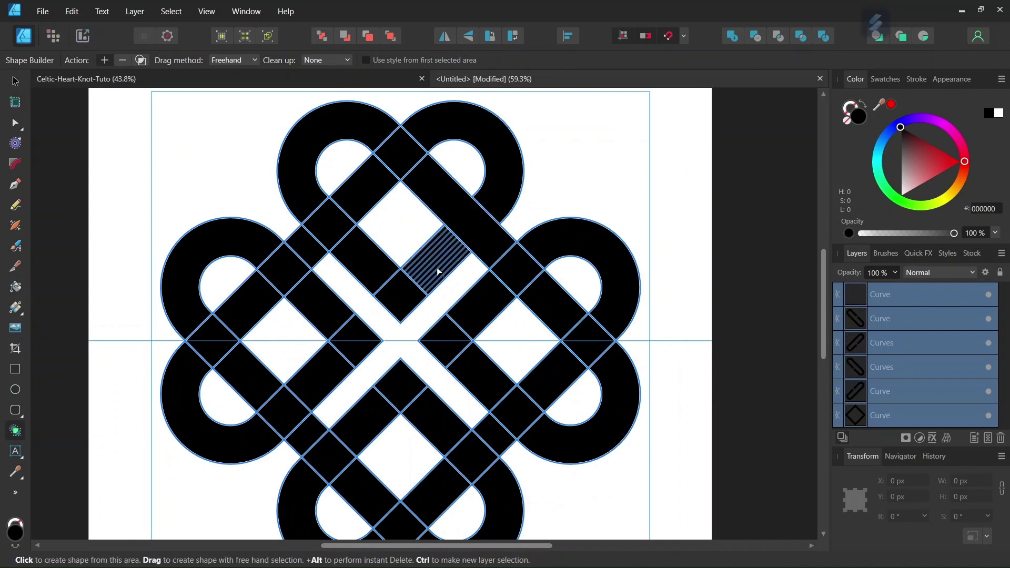
mouse_move(435, 267)
left_mouse_down()
mouse_move(400, 291)
mouse_move(316, 221)
mouse_move(305, 198)
mouse_move(432, 135)
left_mouse_up()
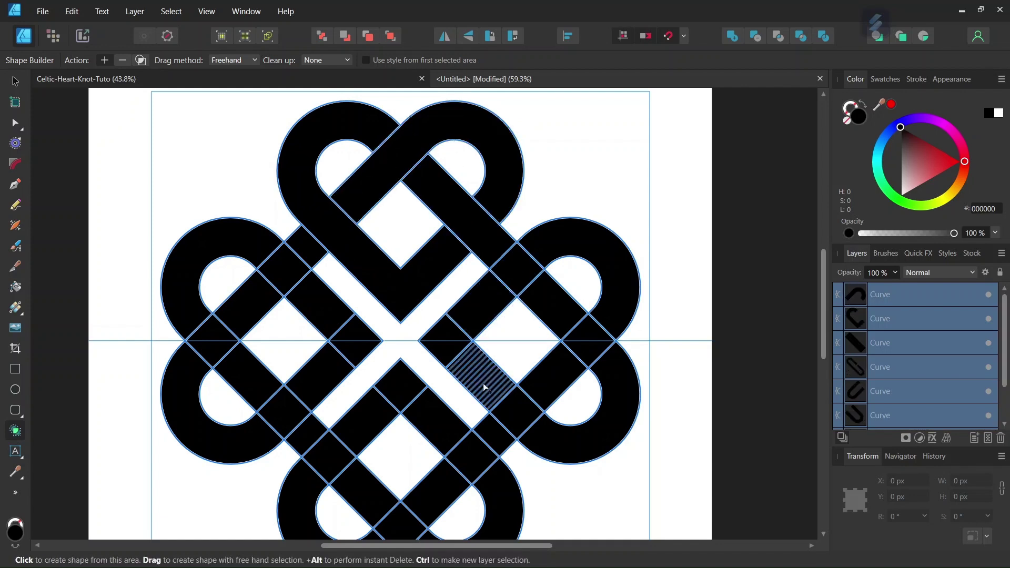
mouse_move(485, 388)
left_mouse_down()
mouse_move(453, 350)
mouse_move(475, 311)
mouse_move(564, 248)
mouse_move(575, 263)
left_mouse_up()
mouse_move(581, 330)
left_mouse_down()
mouse_move(621, 393)
mouse_move(620, 410)
mouse_move(589, 415)
left_mouse_up()
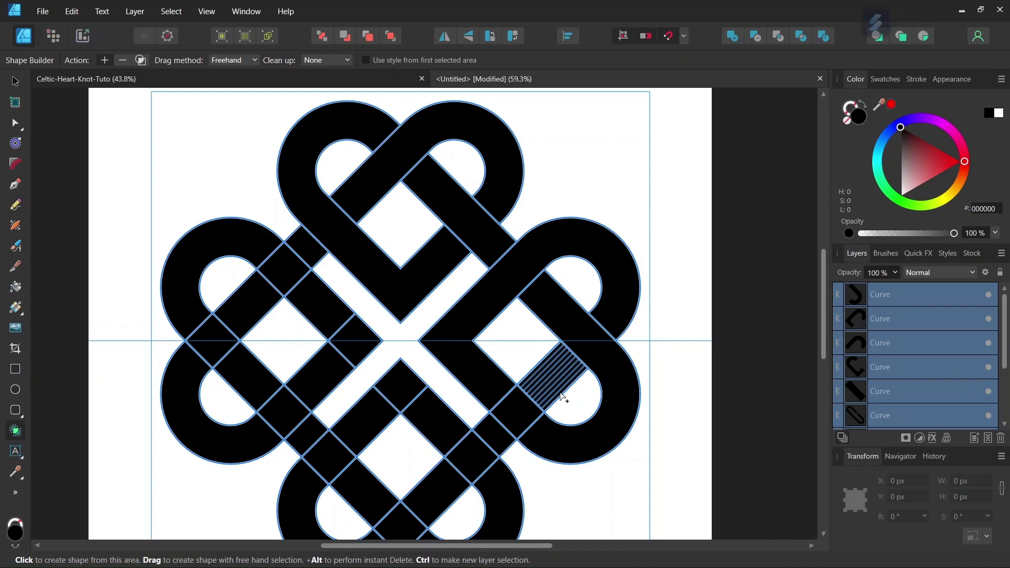
left_click_drag(557, 376, 479, 452)
Merge the pieces over the peak and along the lower-left bands, skipping under-crossings
scroll(480, 450, "down", 2)
scroll(465, 445, "down", 2)
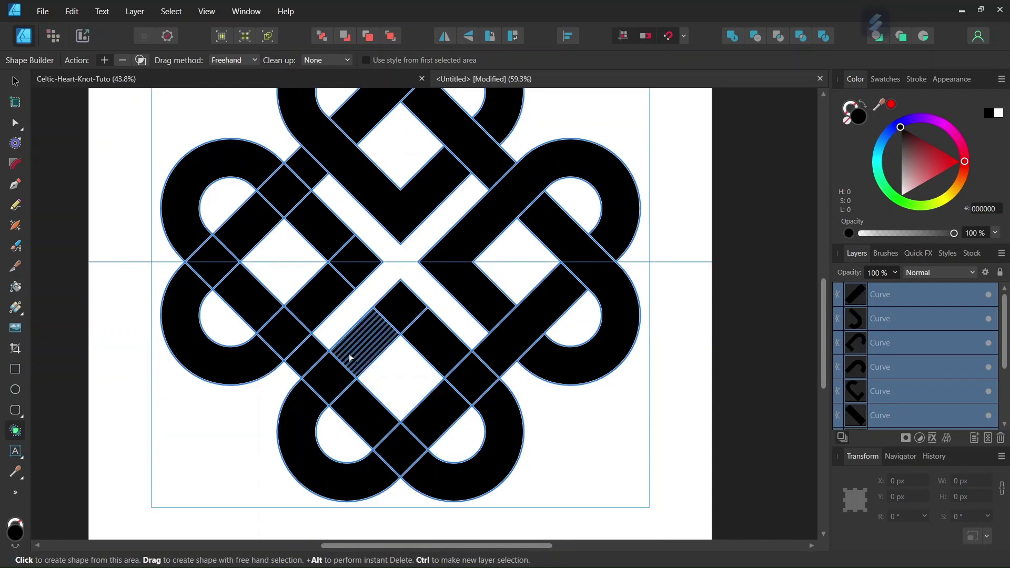
mouse_move(357, 358)
left_mouse_down()
mouse_move(388, 332)
mouse_move(444, 342)
mouse_move(490, 421)
mouse_move(460, 439)
mouse_move(321, 471)
left_mouse_up()
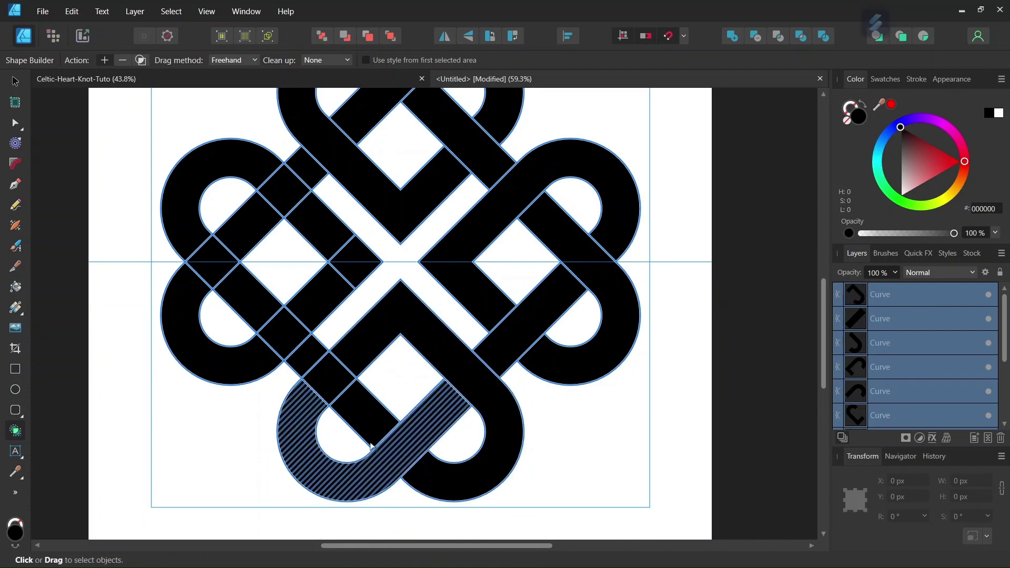
left_click_drag(372, 421, 303, 352)
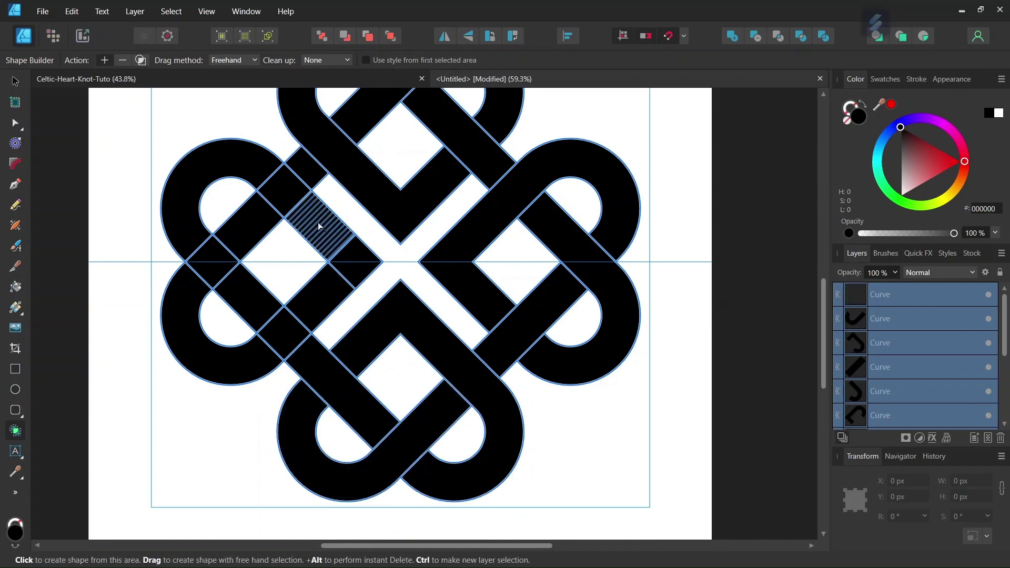
mouse_move(315, 225)
left_mouse_down()
mouse_move(350, 263)
mouse_move(275, 346)
mouse_move(244, 349)
left_mouse_up()
mouse_move(253, 293)
left_mouse_down()
mouse_move(221, 252)
mouse_move(319, 157)
left_mouse_up()
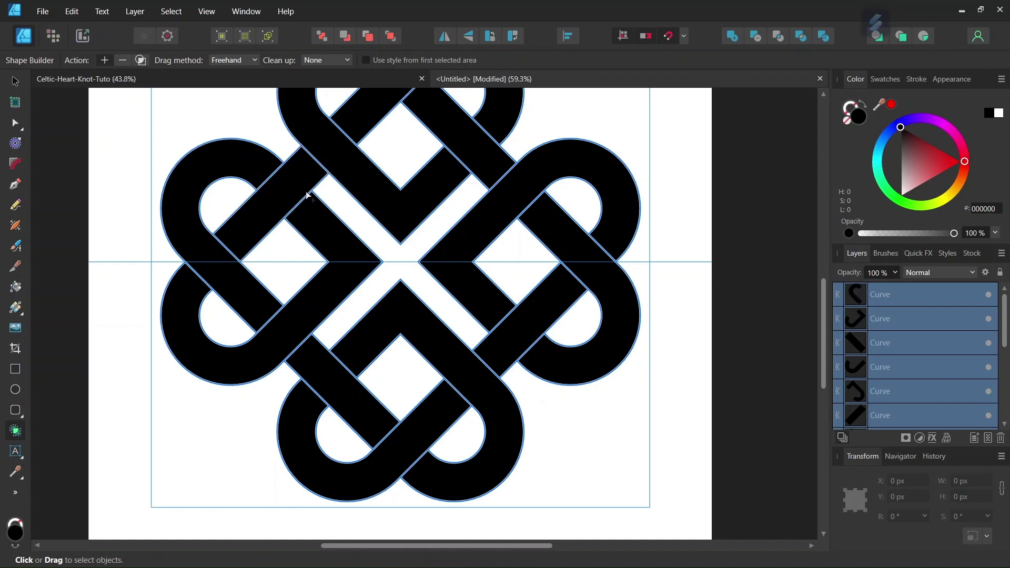
Join the remaining band piece at the bottom of the knot
scroll(318, 262, "down", 1)
scroll(318, 261, "down", 1)
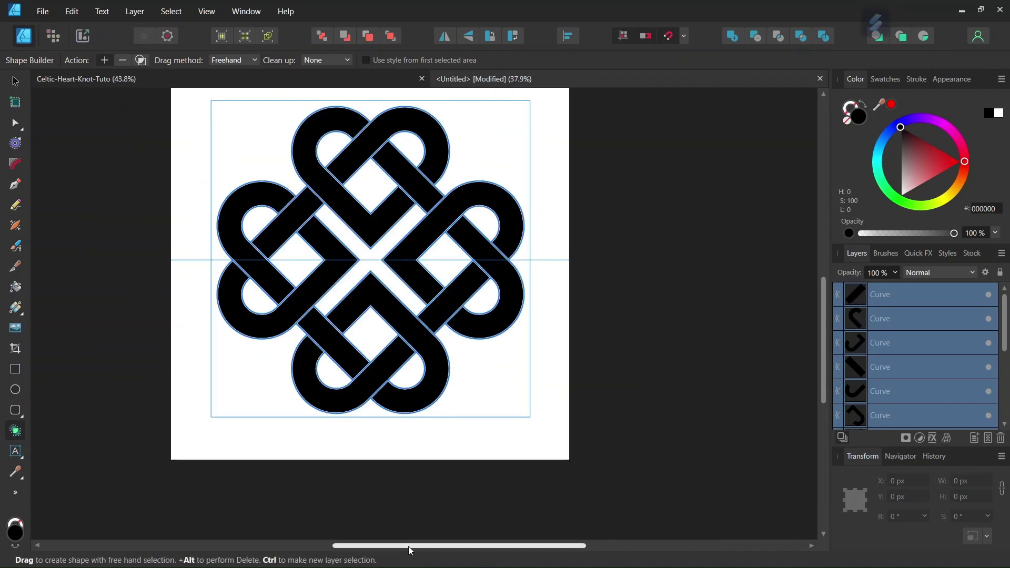
left_click_drag(411, 546, 387, 545)
scroll(350, 287, "up", 2)
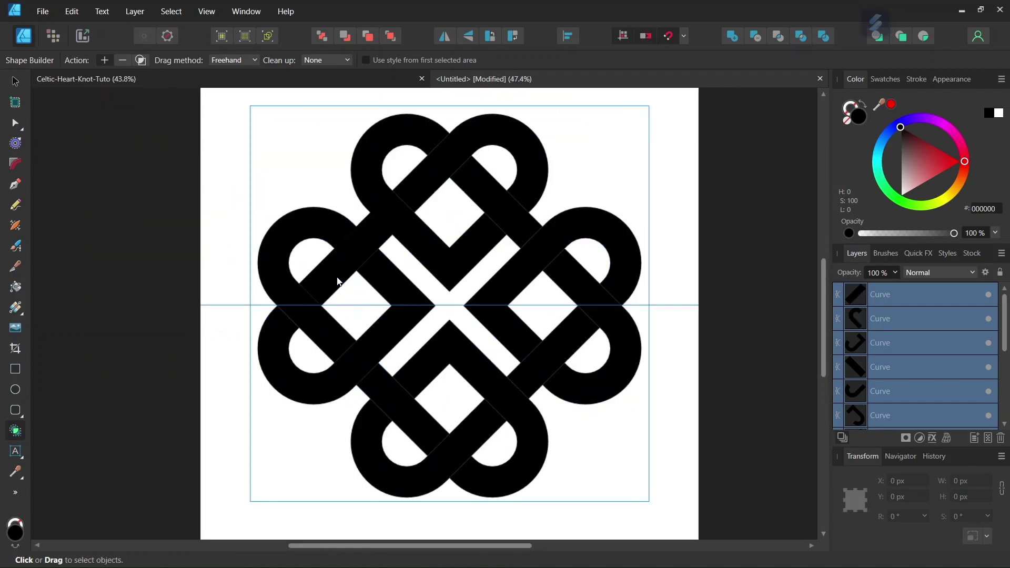
scroll(351, 274, "up", 1)
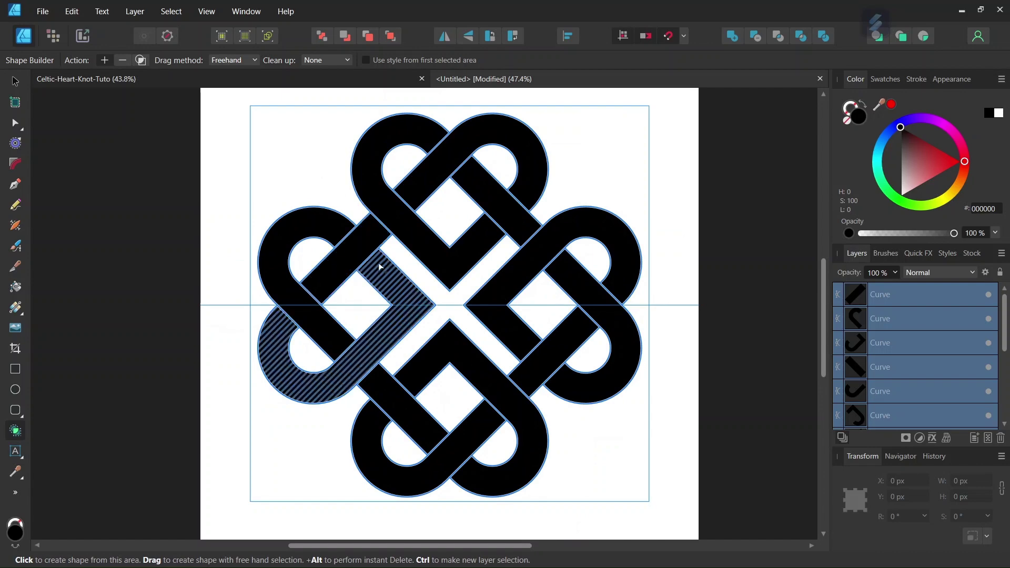
scroll(380, 265, "up", 2)
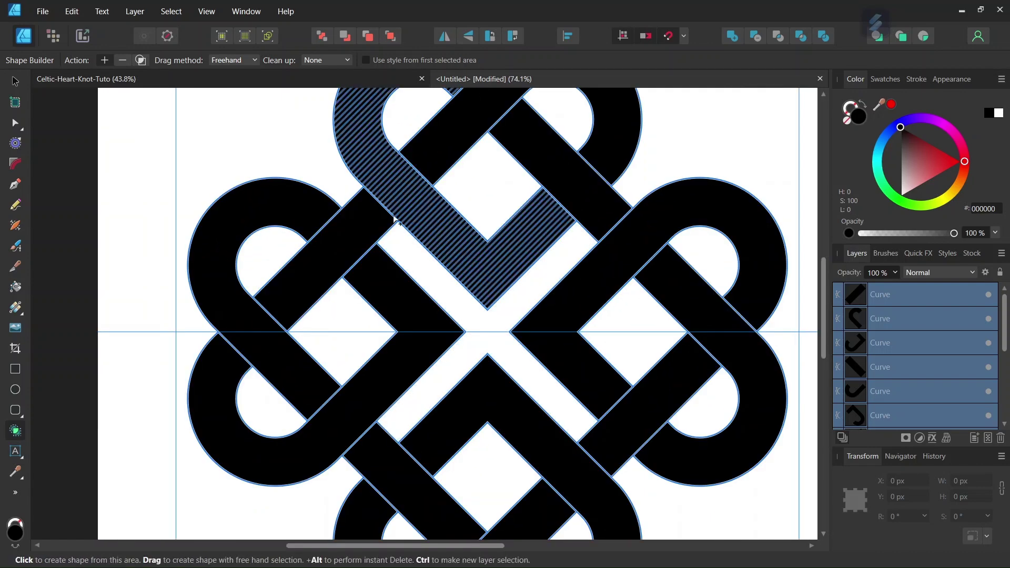
Apply a -5 px Contour radius to all knot curves, shrinking the knot to 1528.6 px
left_click(17, 145)
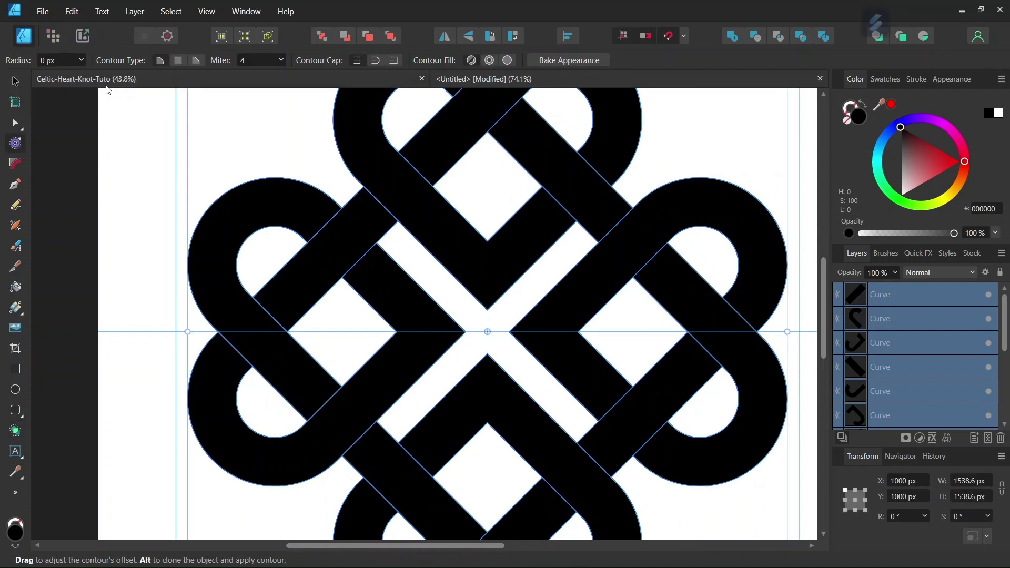
left_click(57, 60)
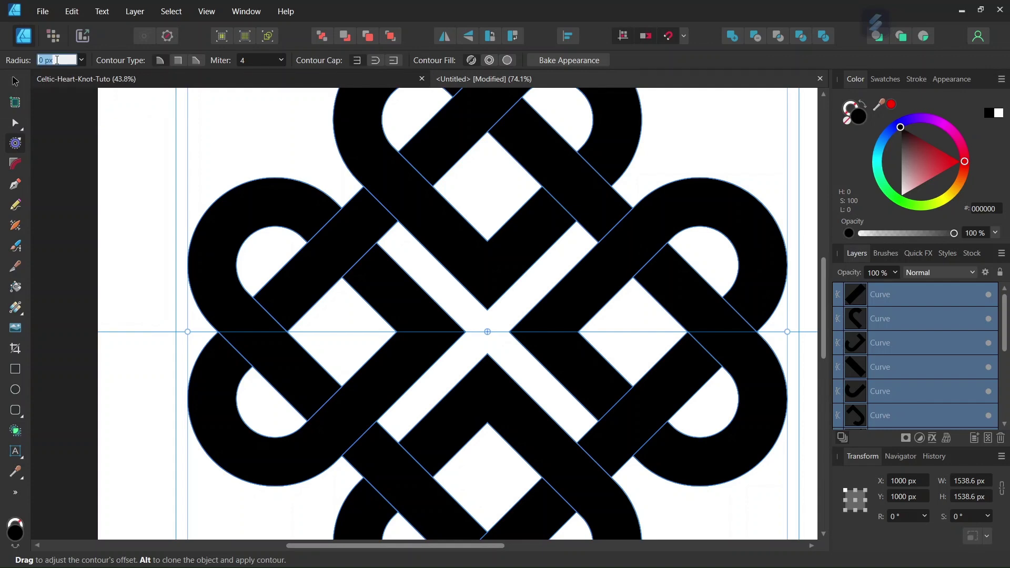
type("-5")
key("Return")
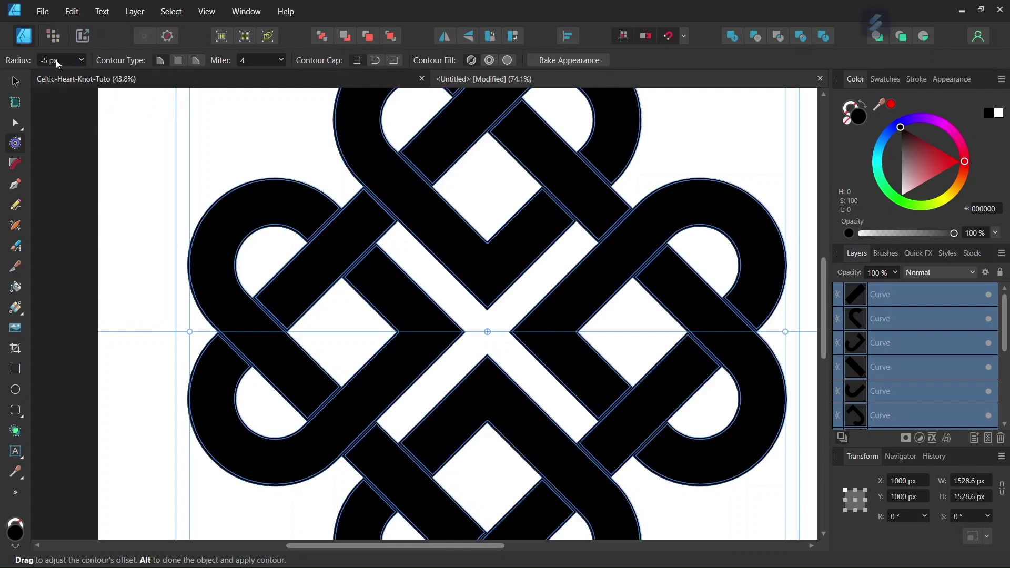
scroll(602, 224, "up", 2)
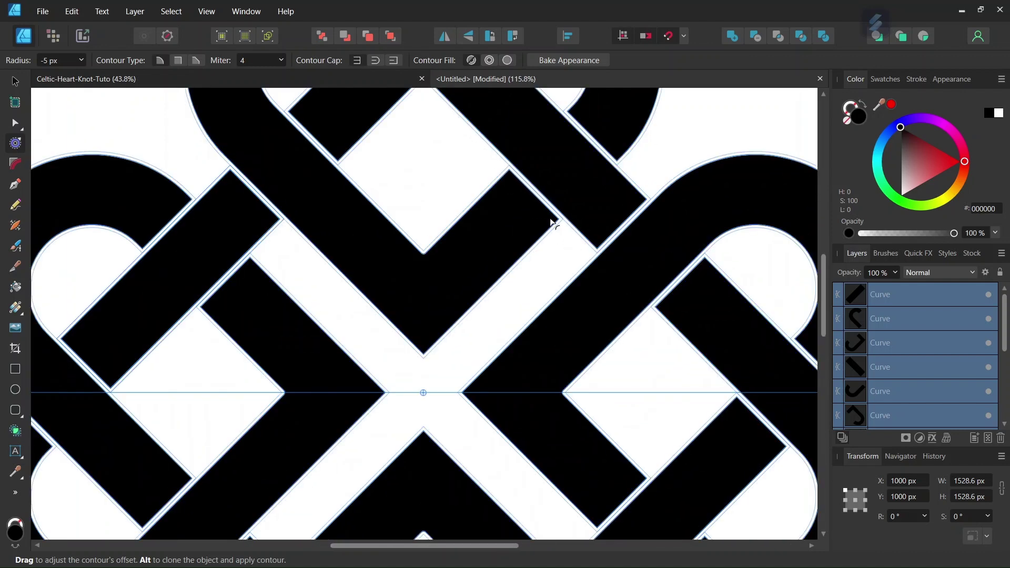
scroll(553, 223, "down", 4)
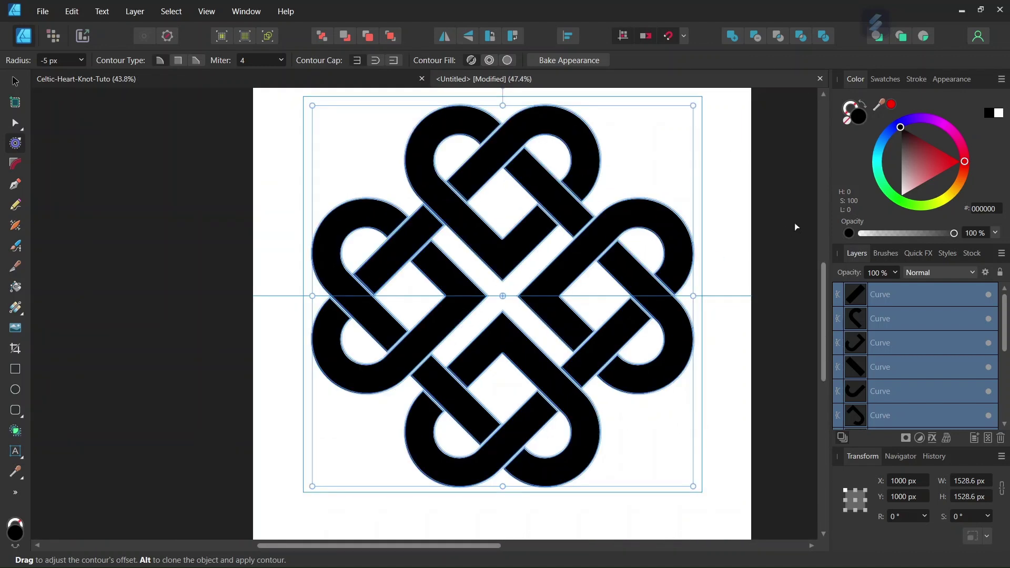
Colour the knot green, darken it to 002605, add about 45% noise, and deselect it
left_click(895, 199)
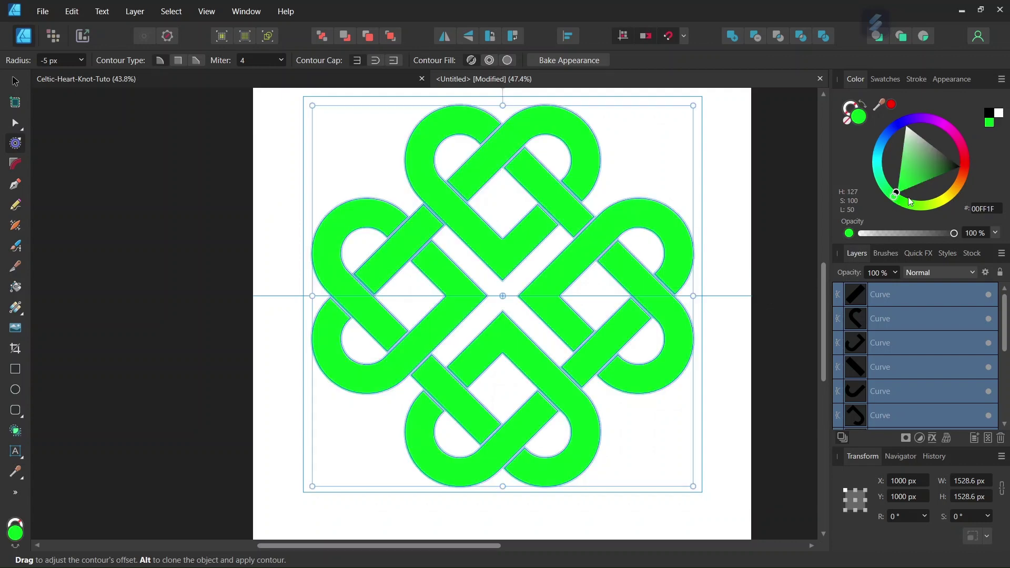
left_click(946, 172)
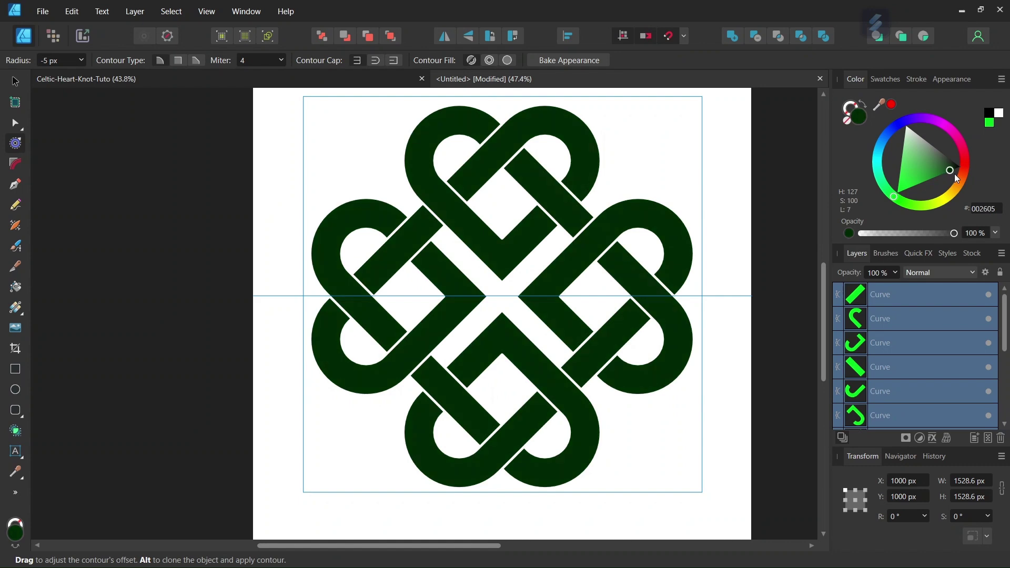
left_click(850, 234)
left_click_drag(867, 236, 903, 235)
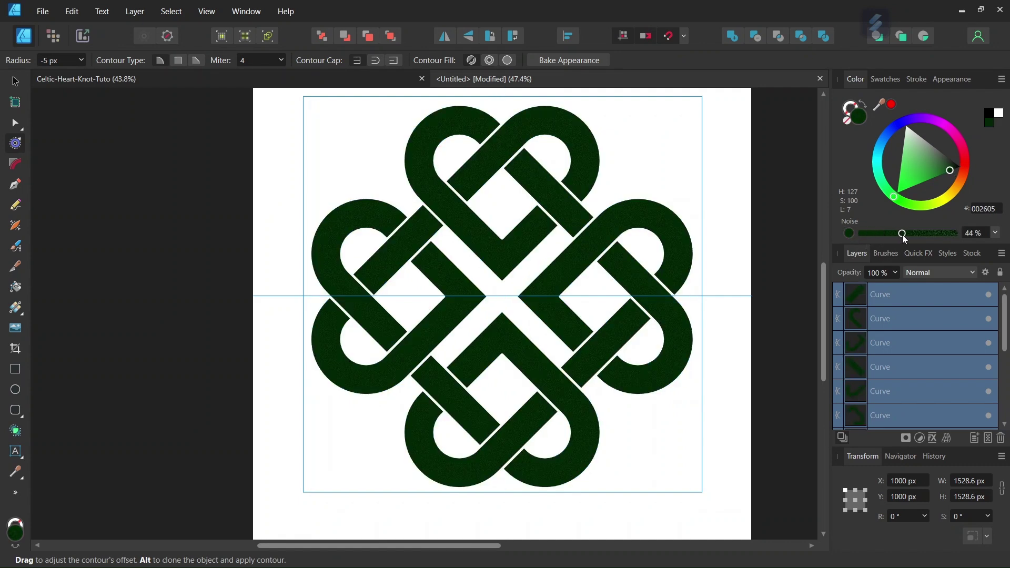
left_click(708, 207)
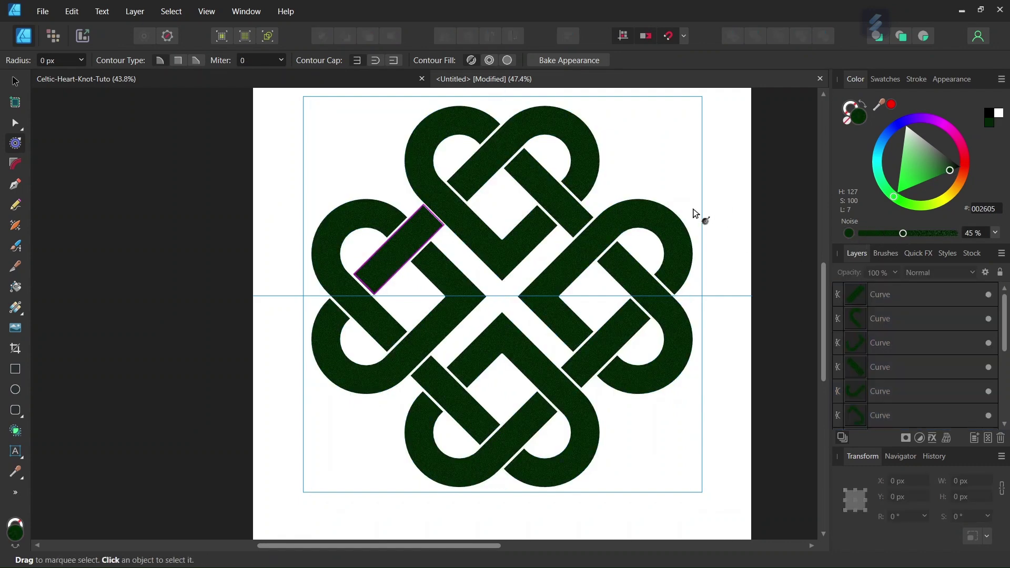